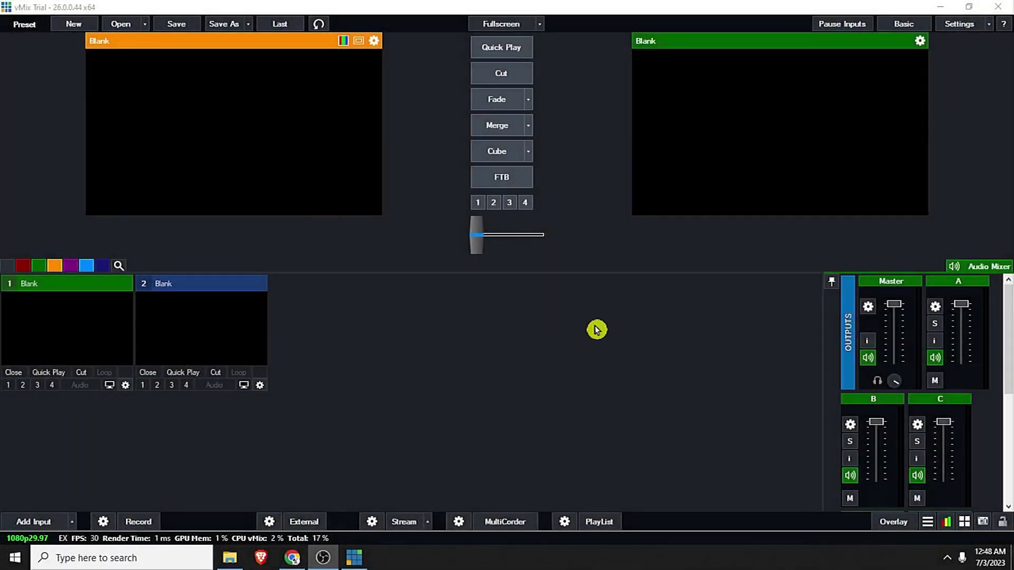
Open the VMIX MIXING TUTORIAL folder and drag BG.jpg into vMix as an input.
{"action": "left_click", "coordinate": [238, 556]}
{"action": "left_click", "coordinate": [235, 558]}
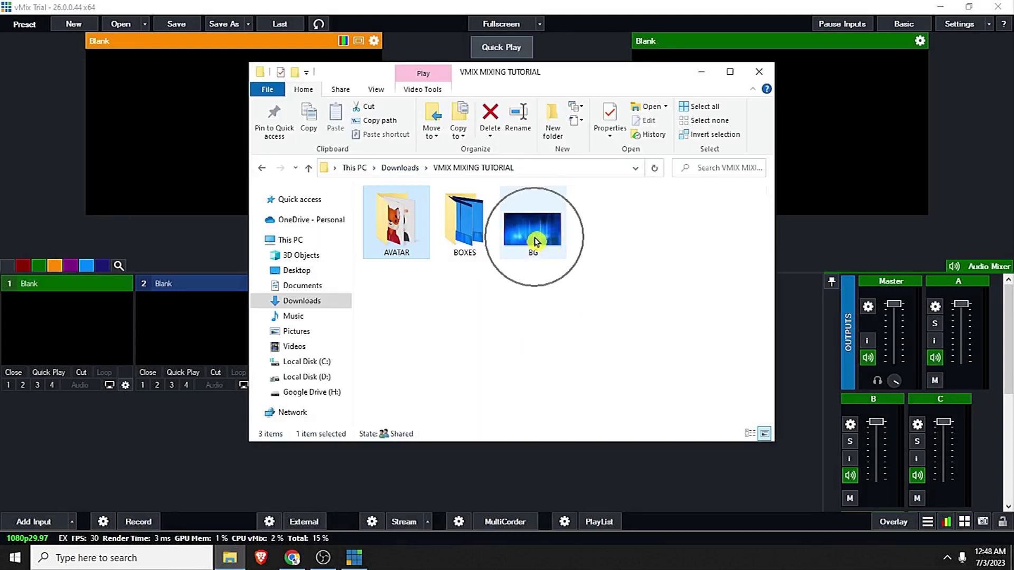
{"action": "left_click_drag", "start_coordinate": [535, 242], "coordinate": [122, 442]}
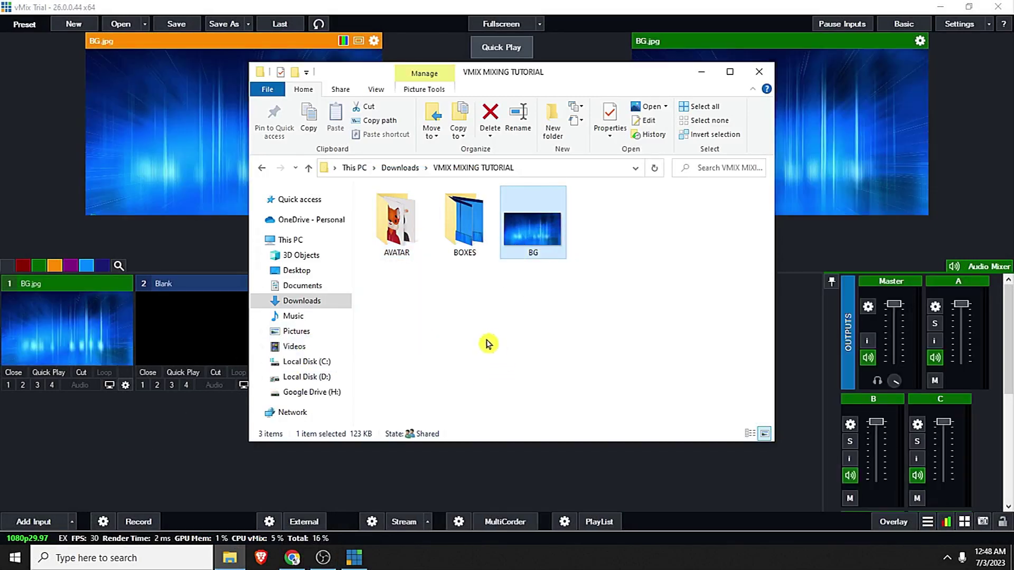
Add the COW, FOX, PANDA and RABBIT clips from the AVATAR folder as vMix inputs.
{"action": "left_click", "coordinate": [403, 226]}
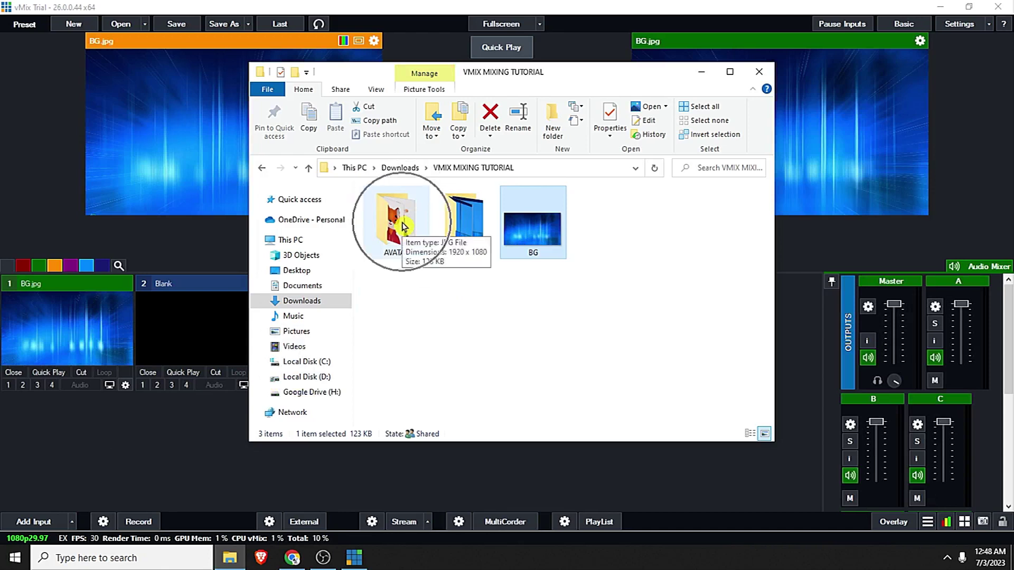
{"action": "double_click", "coordinate": [403, 226]}
{"action": "left_click_drag", "start_coordinate": [649, 283], "coordinate": [376, 222]}
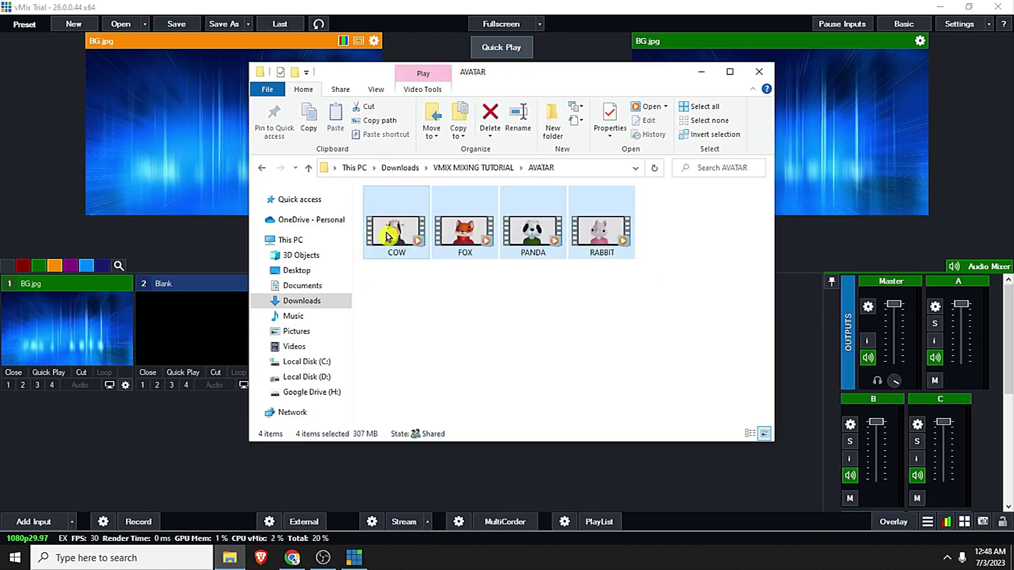
{"action": "left_click", "coordinate": [197, 450]}
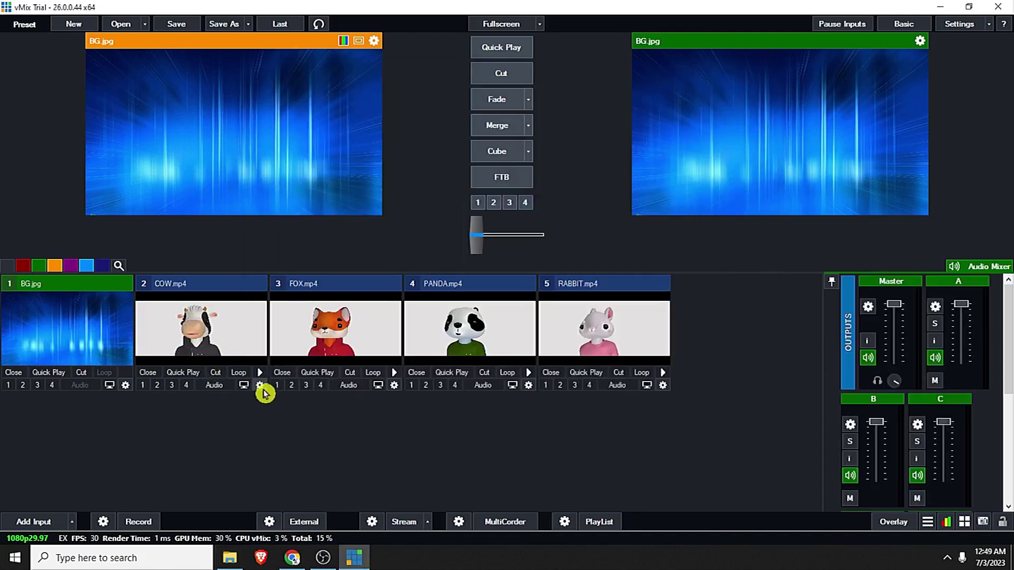
Set the COW.mp4 input's aspect ratio to Widescreen in its input settings.
{"action": "left_click", "coordinate": [261, 388]}
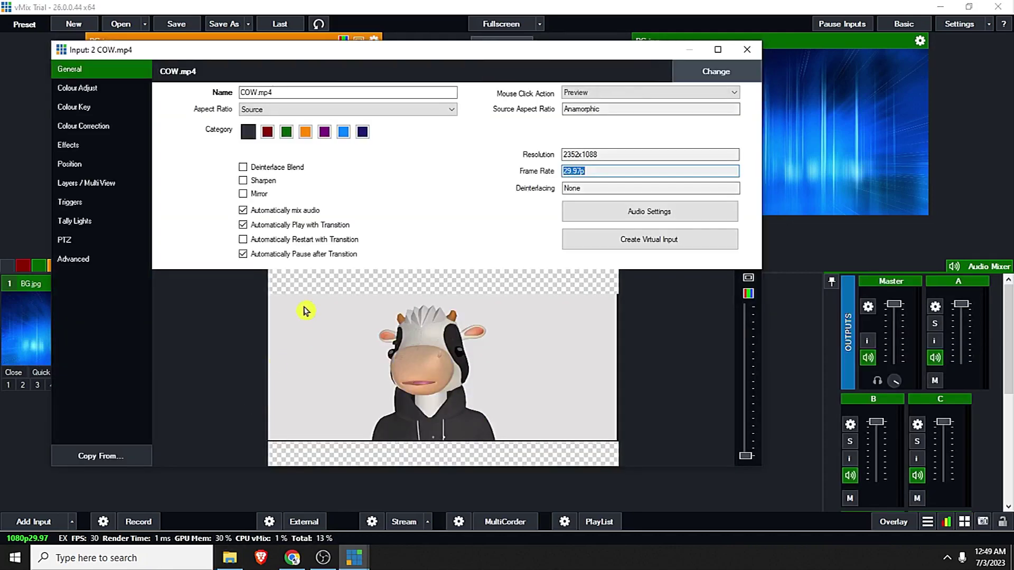
{"action": "left_click", "coordinate": [284, 109]}
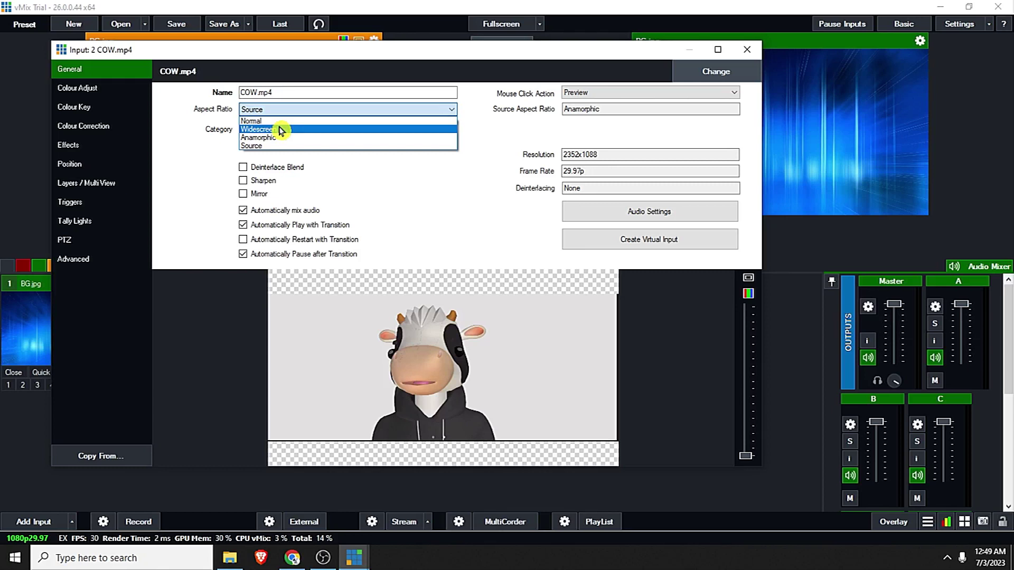
{"action": "left_click", "coordinate": [280, 130]}
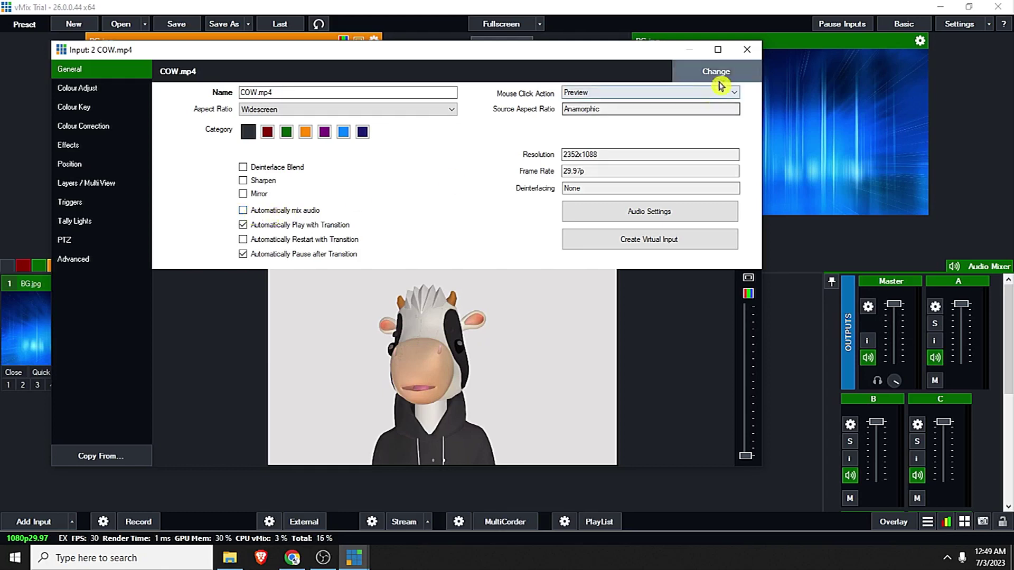
Make the FOX.mp4 input Widescreen with automatic audio mixing turned off.
{"action": "left_click", "coordinate": [747, 49]}
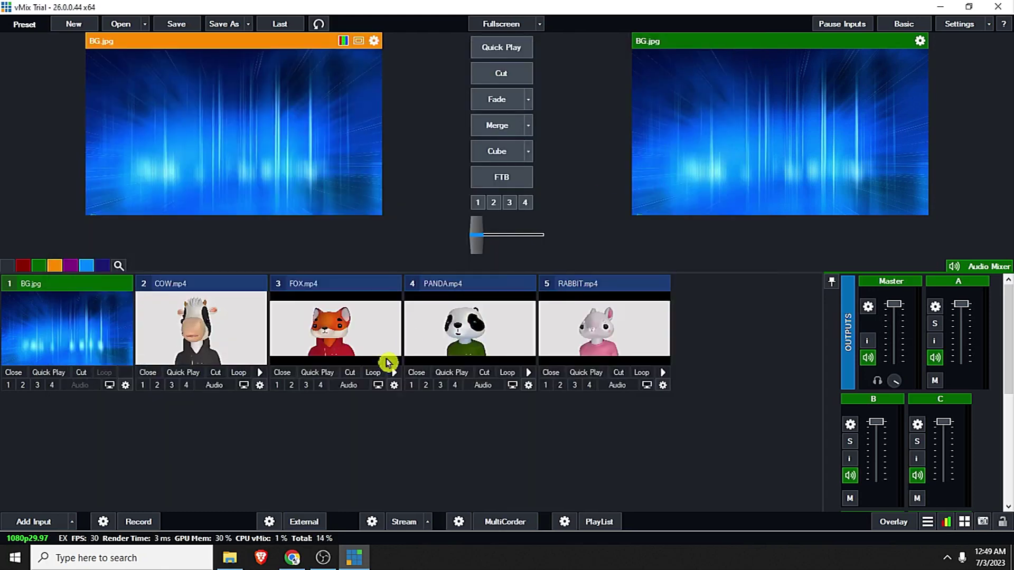
{"action": "left_click", "coordinate": [395, 385]}
{"action": "left_click", "coordinate": [273, 210]}
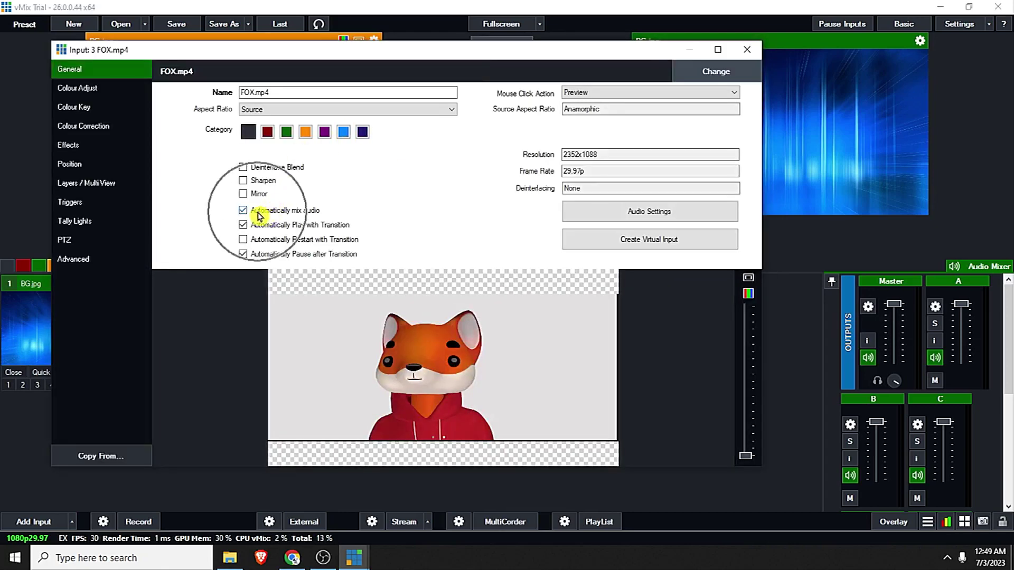
{"action": "left_click", "coordinate": [290, 109]}
{"action": "left_click", "coordinate": [286, 127]}
{"action": "left_click", "coordinate": [747, 49]}
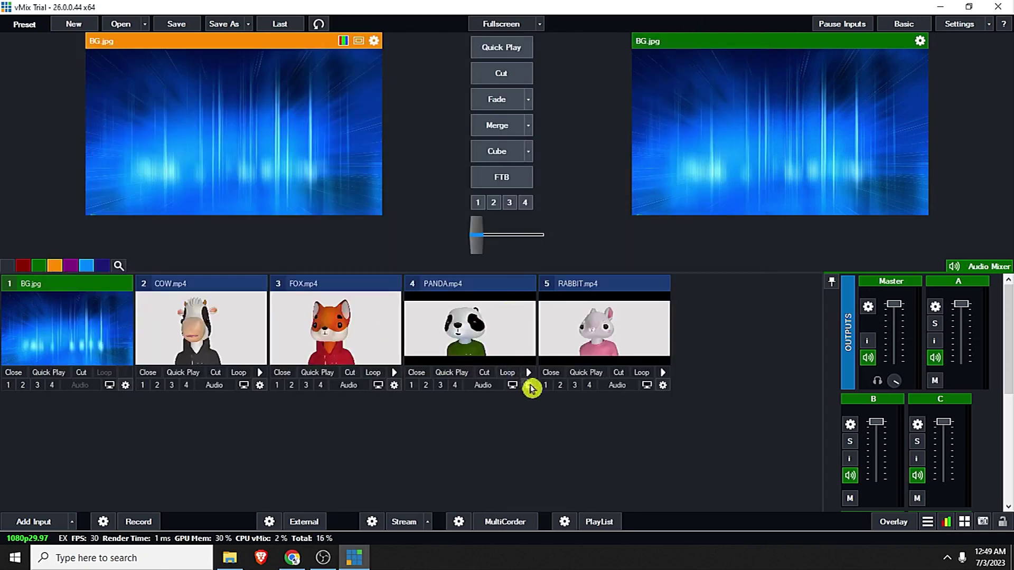
Make the PANDA.mp4 input Widescreen with automatic audio mixing turned off.
{"action": "left_click", "coordinate": [531, 385]}
{"action": "left_click", "coordinate": [267, 210]}
{"action": "left_click", "coordinate": [290, 108]}
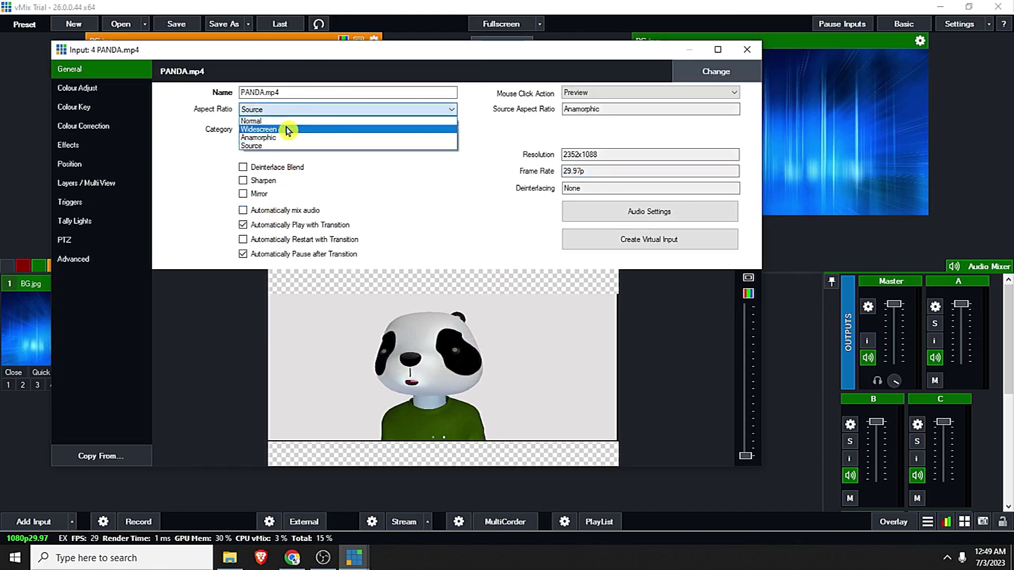
{"action": "left_click", "coordinate": [285, 127]}
{"action": "left_click", "coordinate": [747, 49]}
Make the RABBIT.mp4 input Widescreen with automatic audio mixing turned off.
{"action": "left_click", "coordinate": [663, 385]}
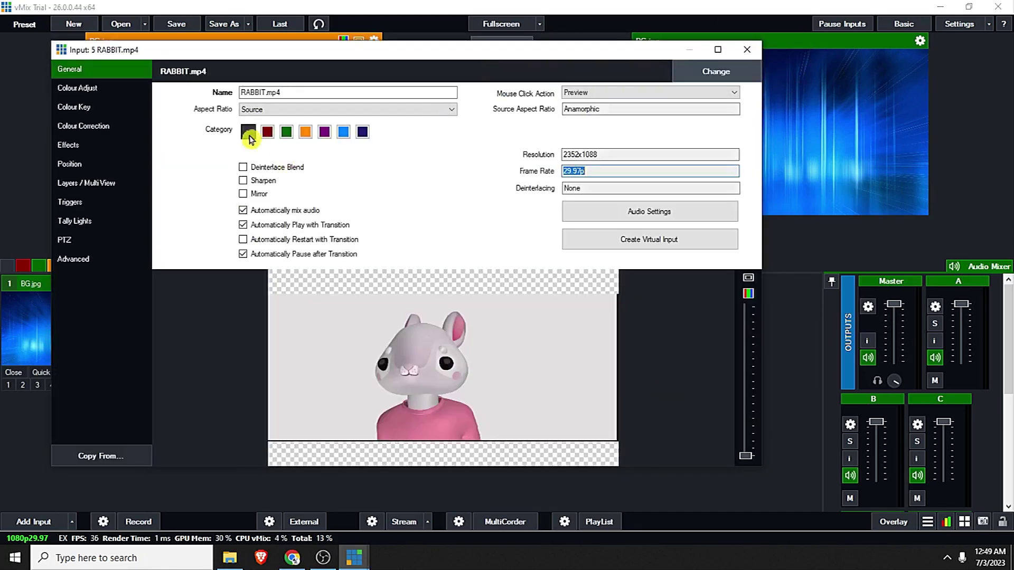
{"action": "left_click", "coordinate": [275, 109]}
{"action": "left_click", "coordinate": [292, 131]}
{"action": "left_click", "coordinate": [267, 210]}
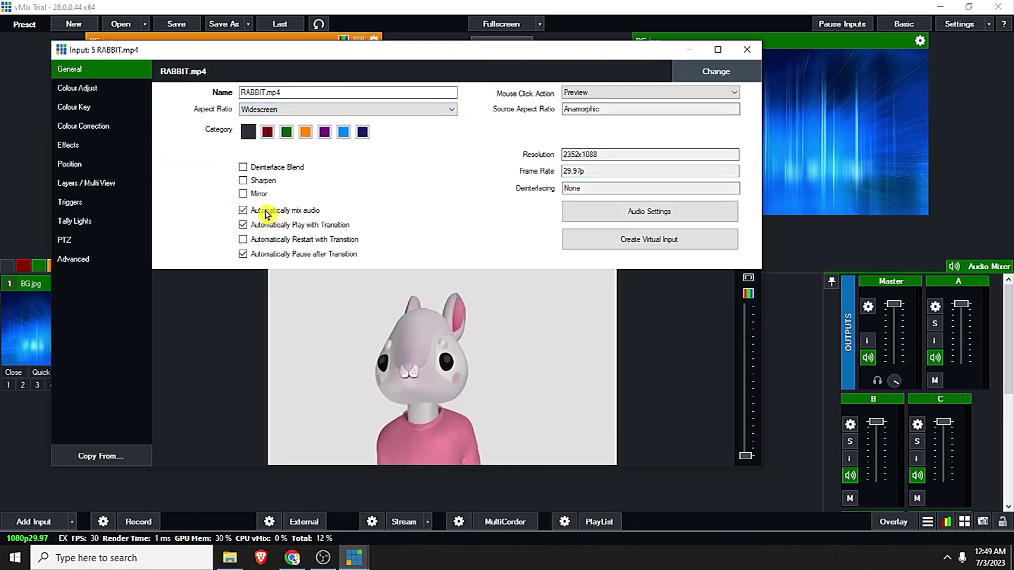
{"action": "left_click", "coordinate": [747, 49]}
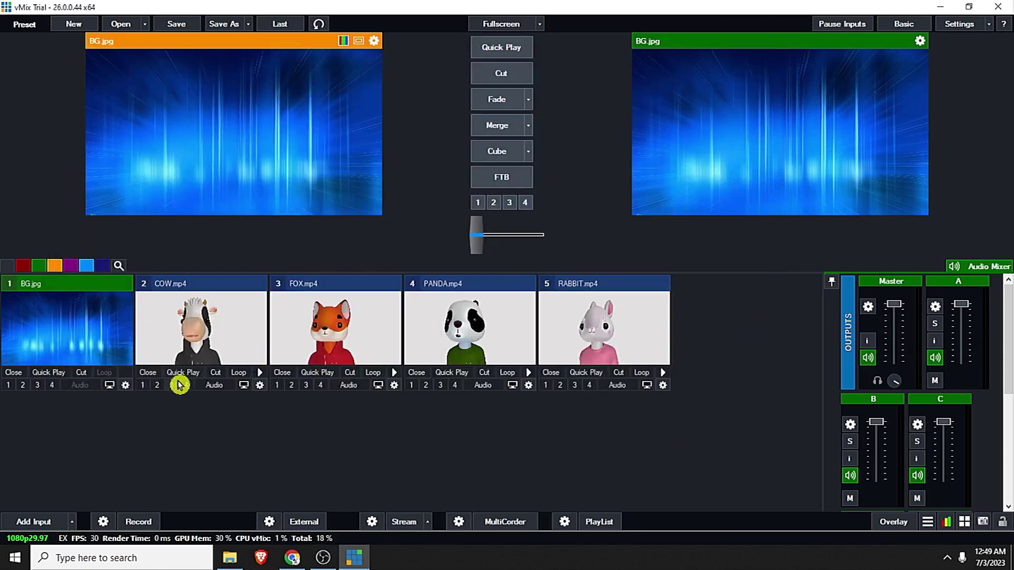
{"action": "left_click", "coordinate": [125, 392]}
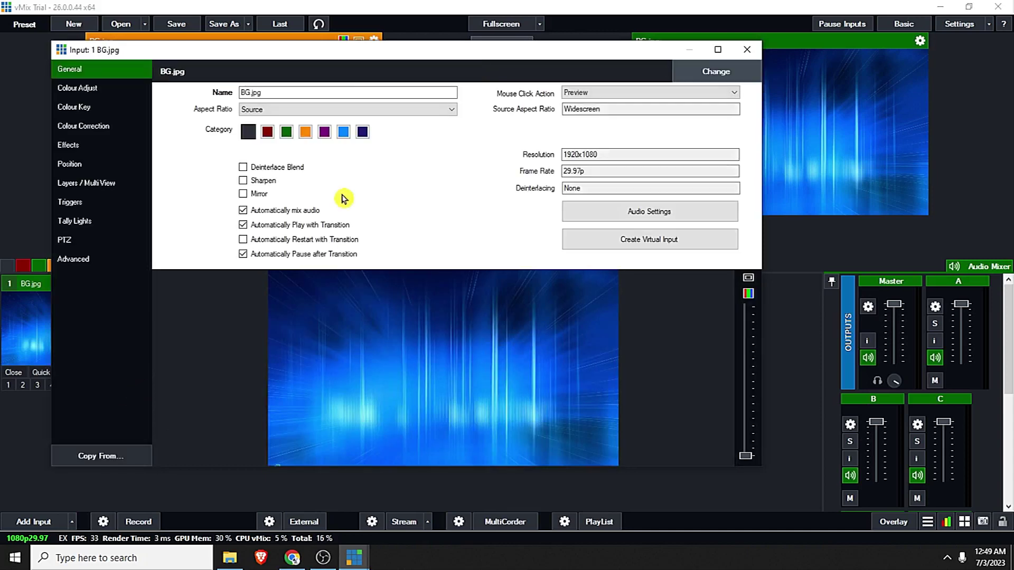
Untick Automatically mix audio for BG.jpg, leaving its aspect ratio at Source.
{"action": "left_click", "coordinate": [281, 213]}
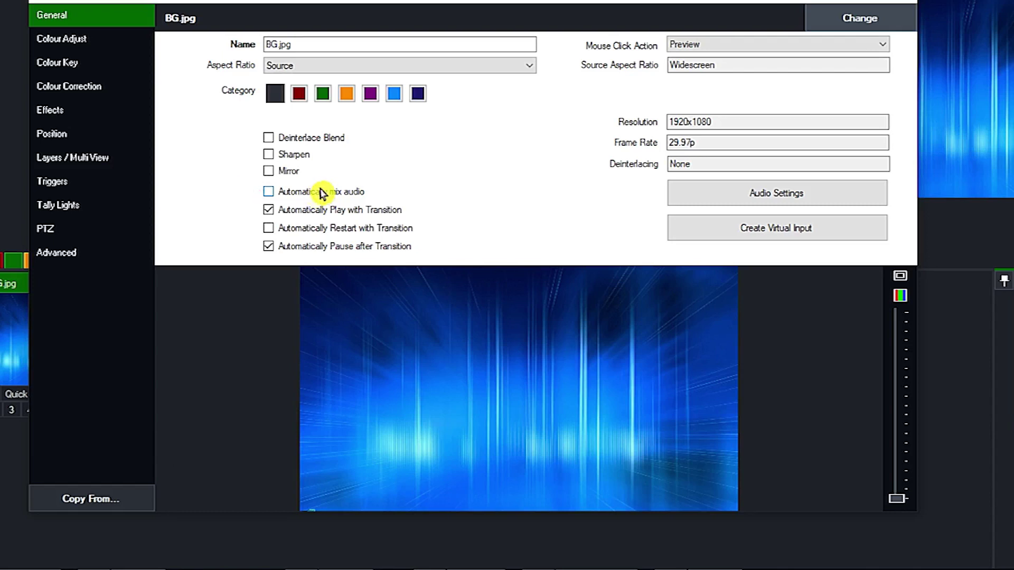
Set layer 1 of the BG.jpg input to COW.mp4 in Layers / Multi View.
{"action": "left_click", "coordinate": [108, 160]}
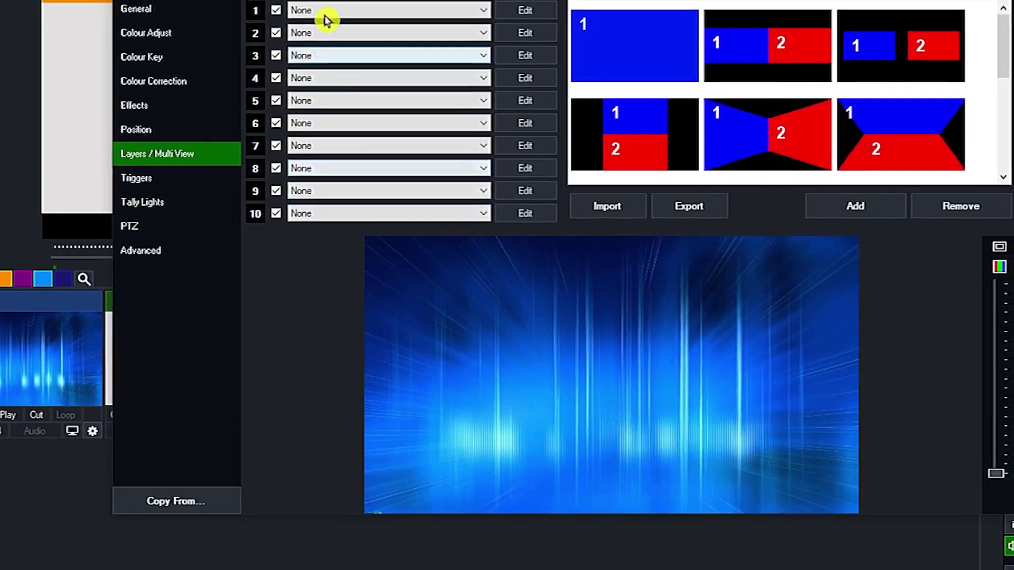
{"action": "left_click", "coordinate": [334, 4]}
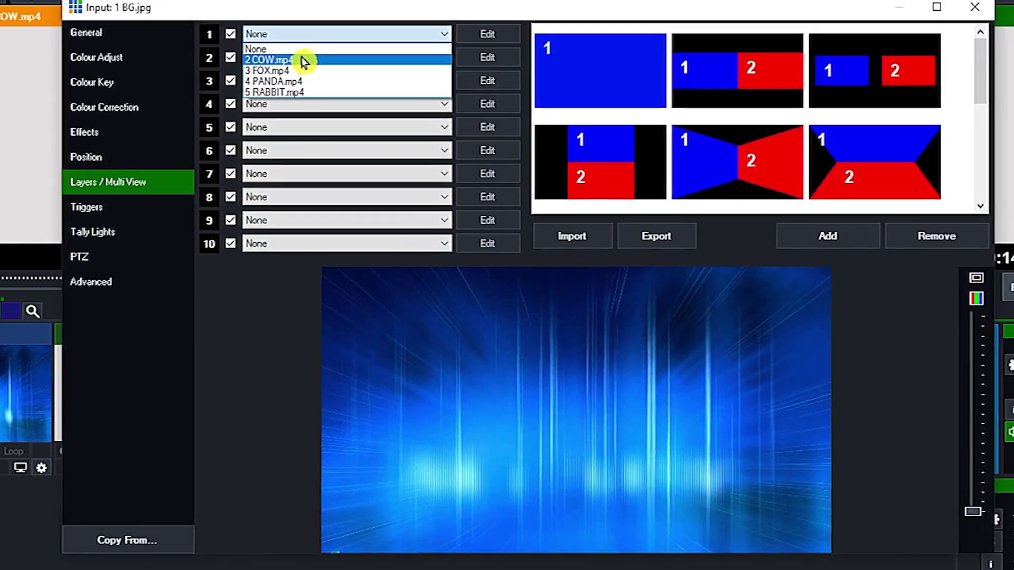
{"action": "left_click", "coordinate": [312, 54]}
Give the cow layer zoom 0.719, cropping X1 304 to X2 1545, and Pan X -0.404.
{"action": "left_click", "coordinate": [478, 28]}
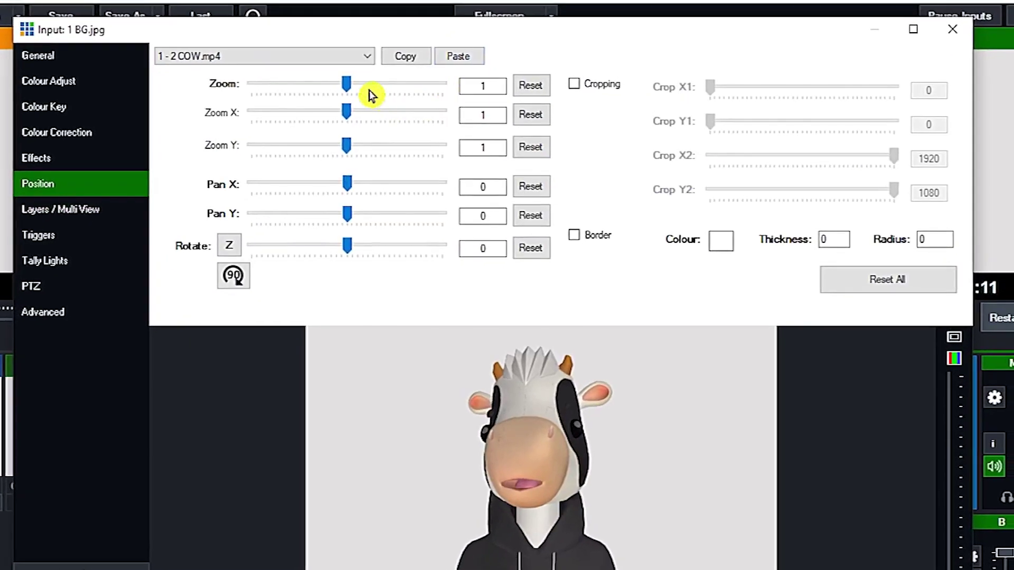
{"action": "left_click_drag", "start_coordinate": [356, 81], "coordinate": [319, 91]}
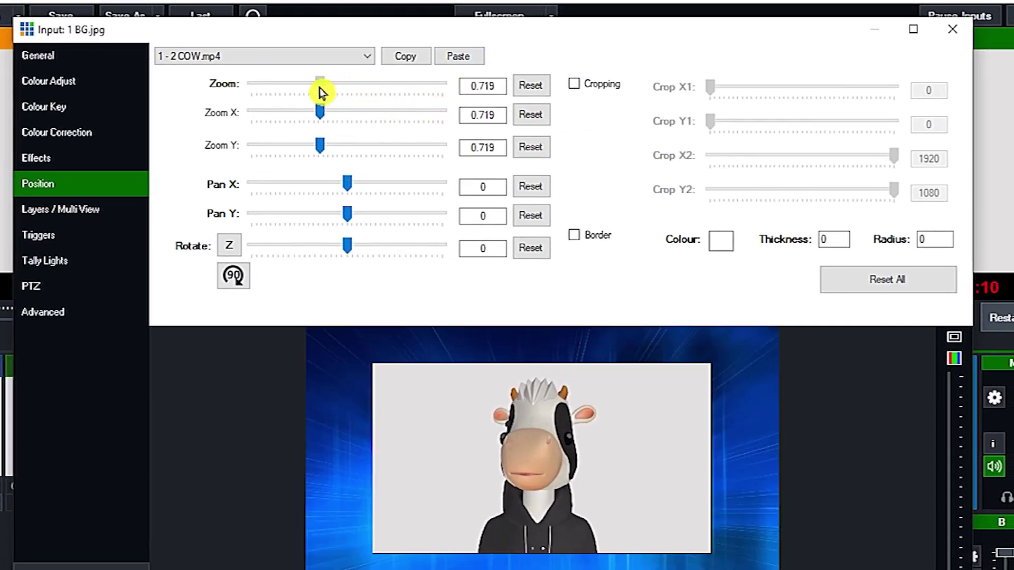
{"action": "left_click", "coordinate": [578, 85]}
{"action": "left_click_drag", "start_coordinate": [902, 158], "coordinate": [860, 159]}
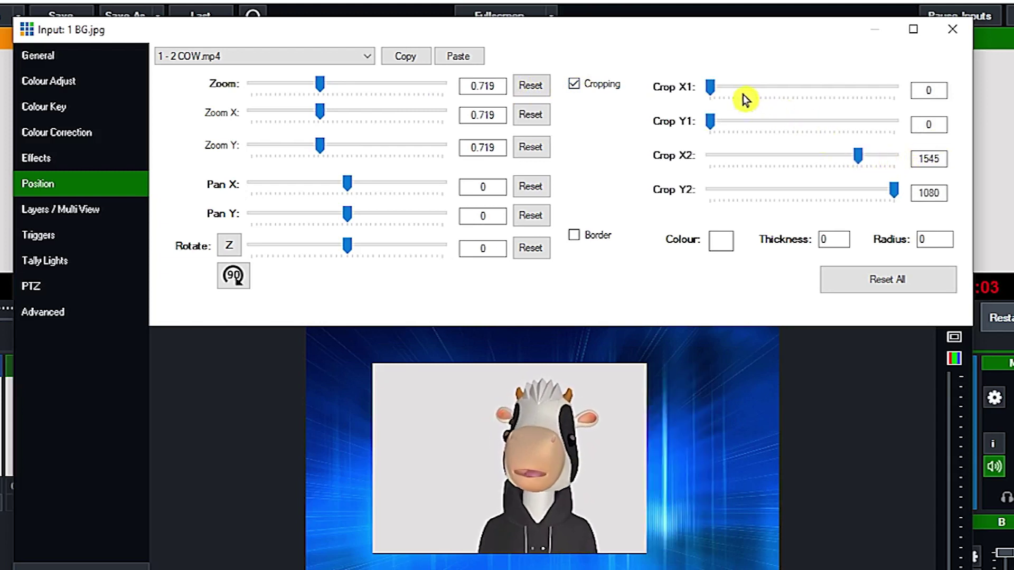
{"action": "left_click_drag", "start_coordinate": [713, 94], "coordinate": [739, 91]}
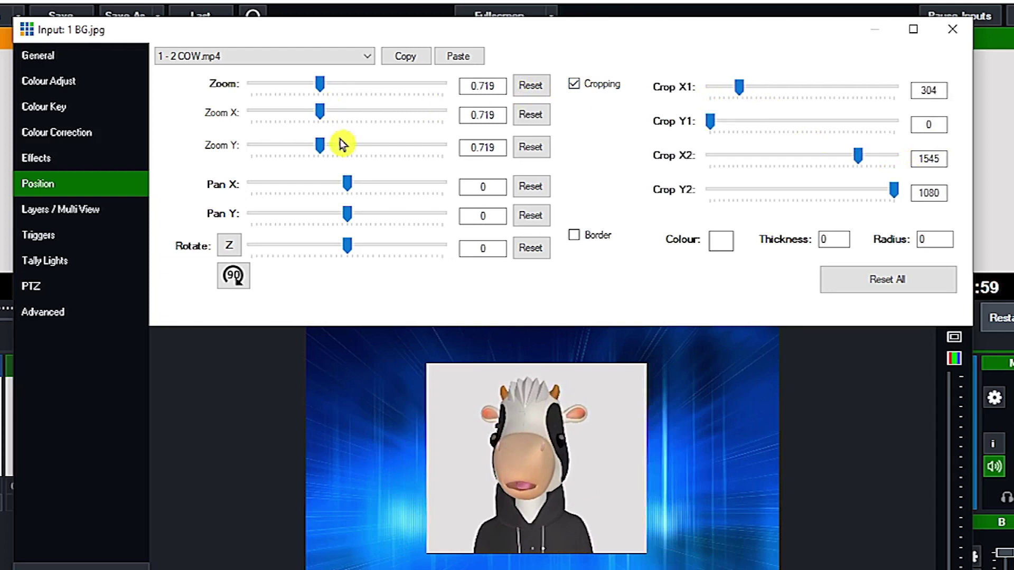
{"action": "left_click_drag", "start_coordinate": [348, 182], "coordinate": [329, 185]}
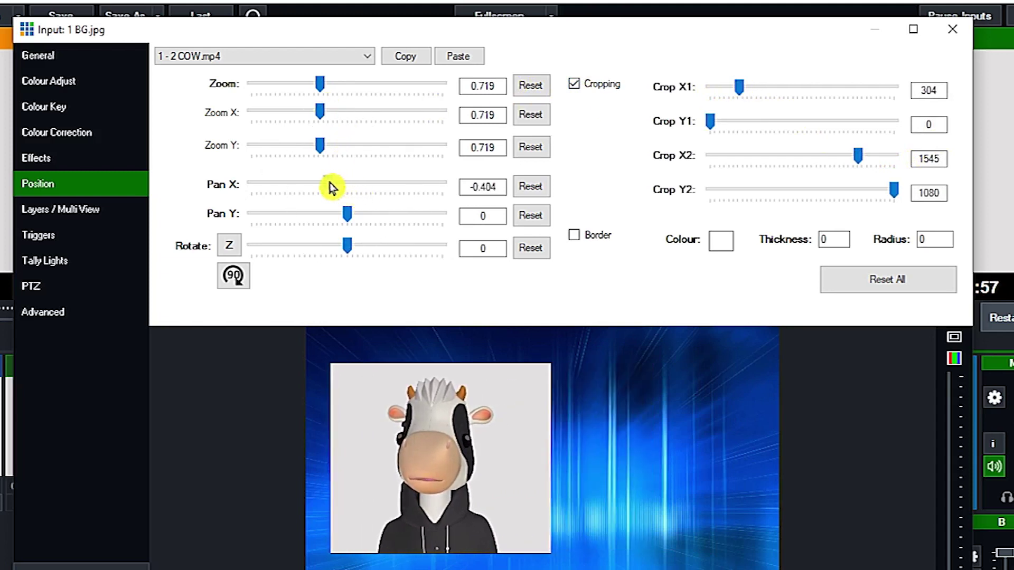
{"action": "left_click", "coordinate": [79, 211]}
{"action": "left_click", "coordinate": [248, 79]}
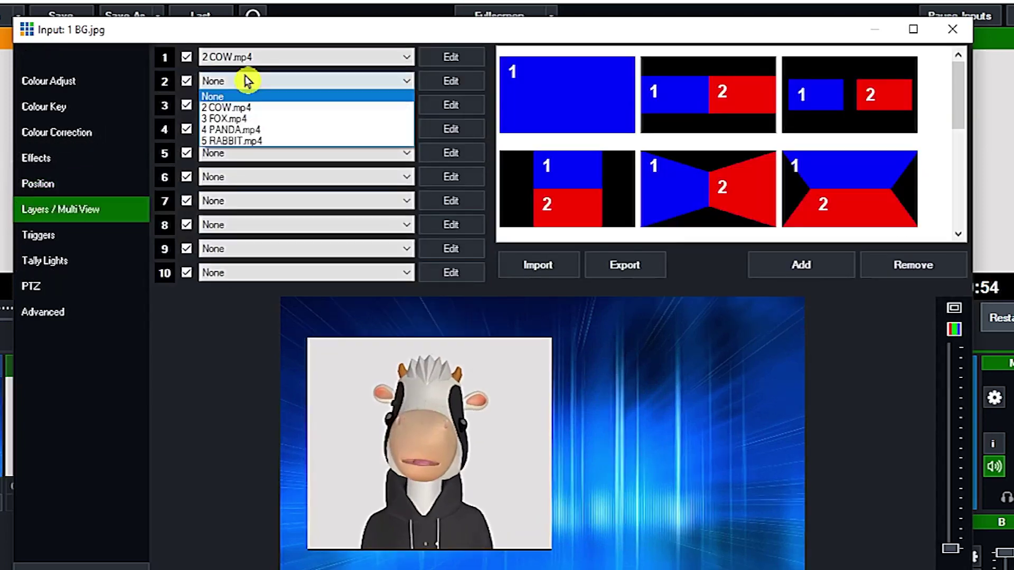
Put FOX.mp4 on layer 2 and paste the cow layer's zoom, crop and position onto it.
{"action": "left_click", "coordinate": [254, 119]}
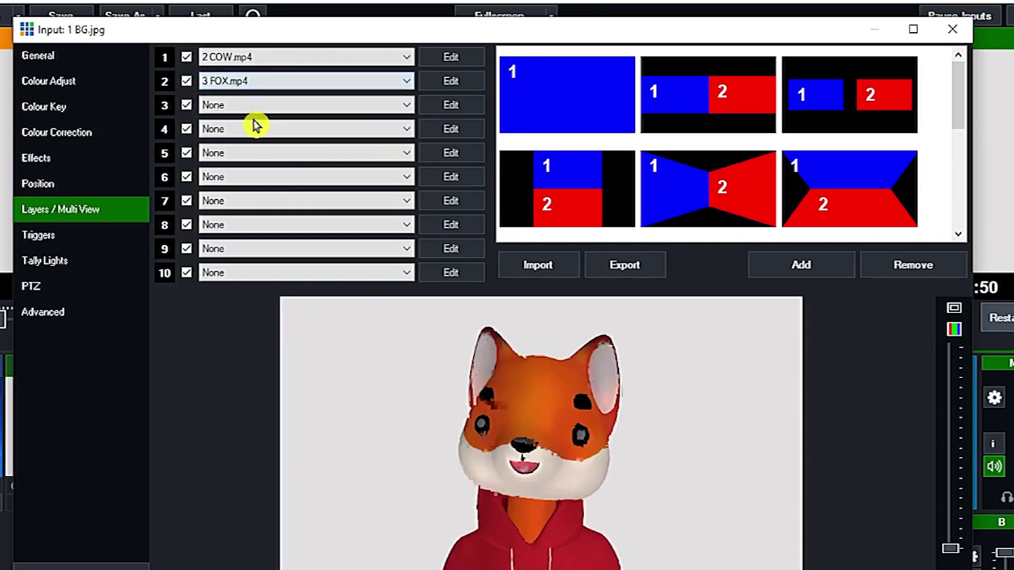
{"action": "left_click", "coordinate": [451, 58]}
{"action": "left_click", "coordinate": [416, 58]}
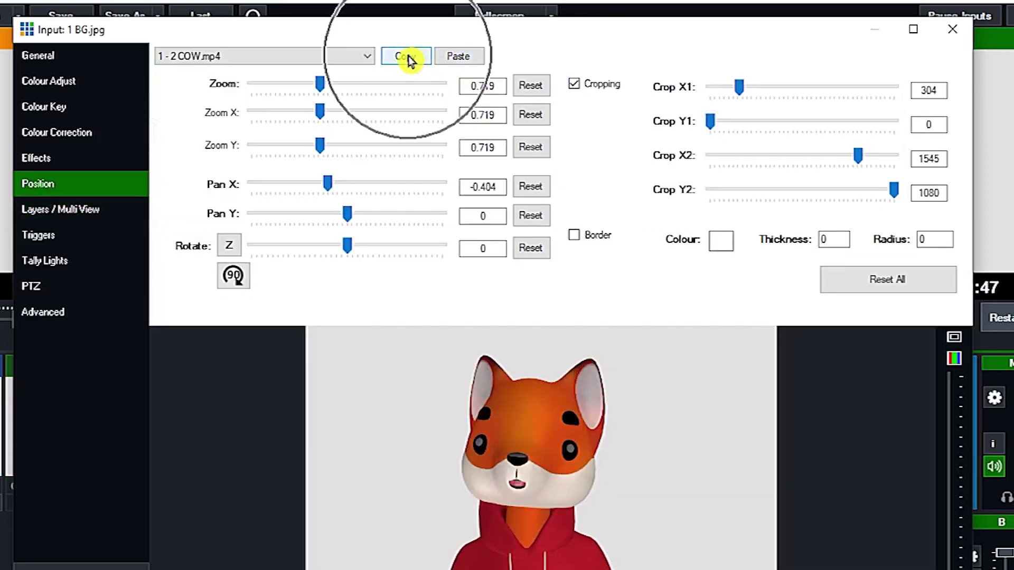
{"action": "left_click", "coordinate": [322, 58]}
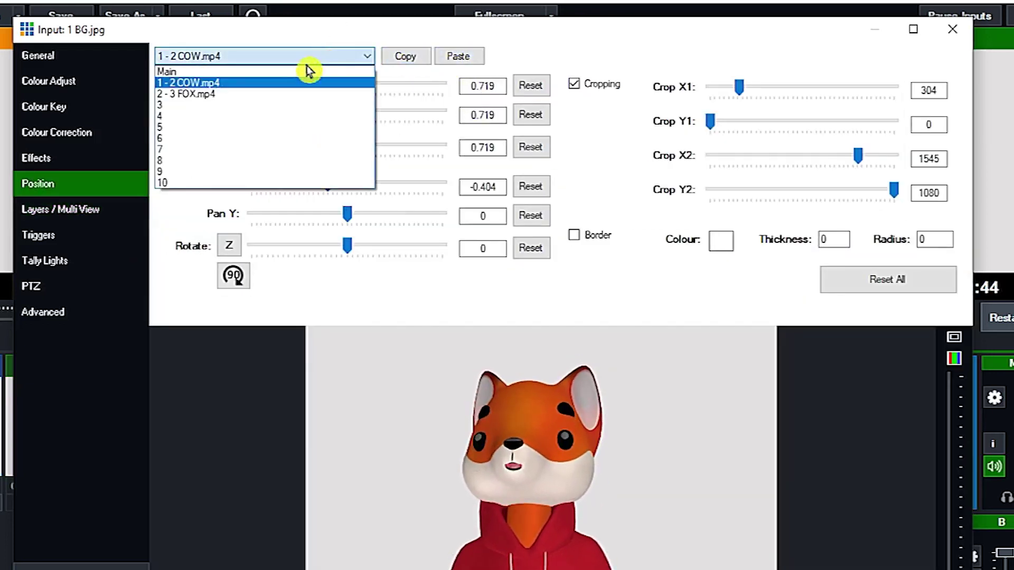
{"action": "left_click", "coordinate": [279, 94]}
{"action": "left_click", "coordinate": [461, 57]}
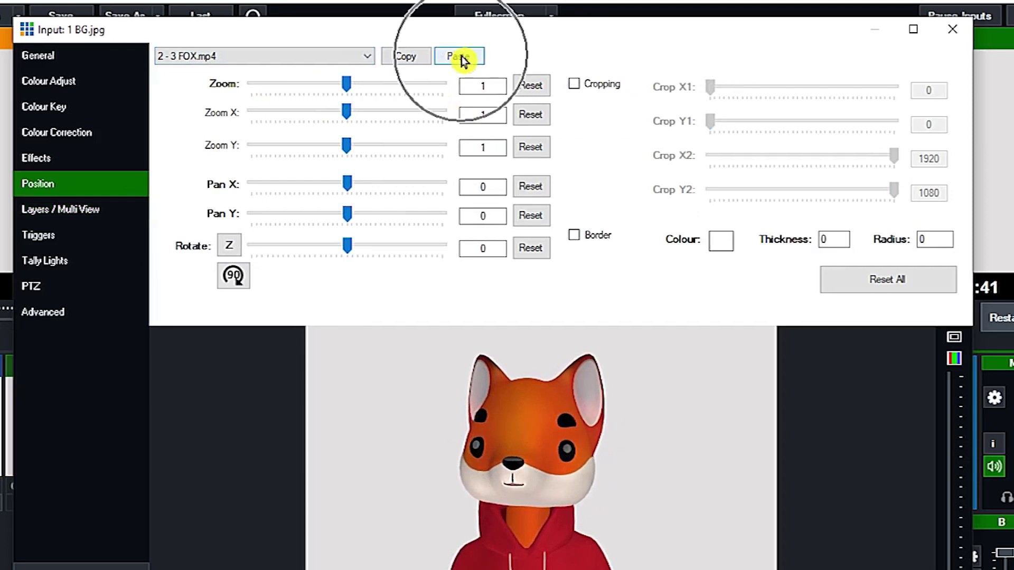
Pan the fox to about 0.505 and the cow to -0.449 so each fills its panel.
{"action": "left_click", "coordinate": [328, 184]}
{"action": "left_click_drag", "start_coordinate": [329, 186], "coordinate": [375, 186]}
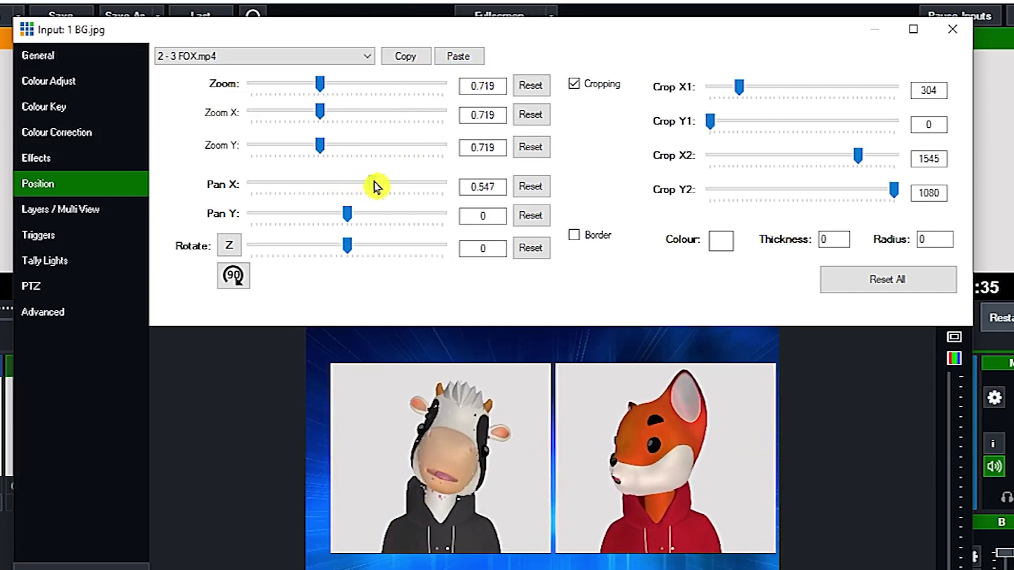
{"action": "left_click_drag", "start_coordinate": [374, 187], "coordinate": [373, 185]}
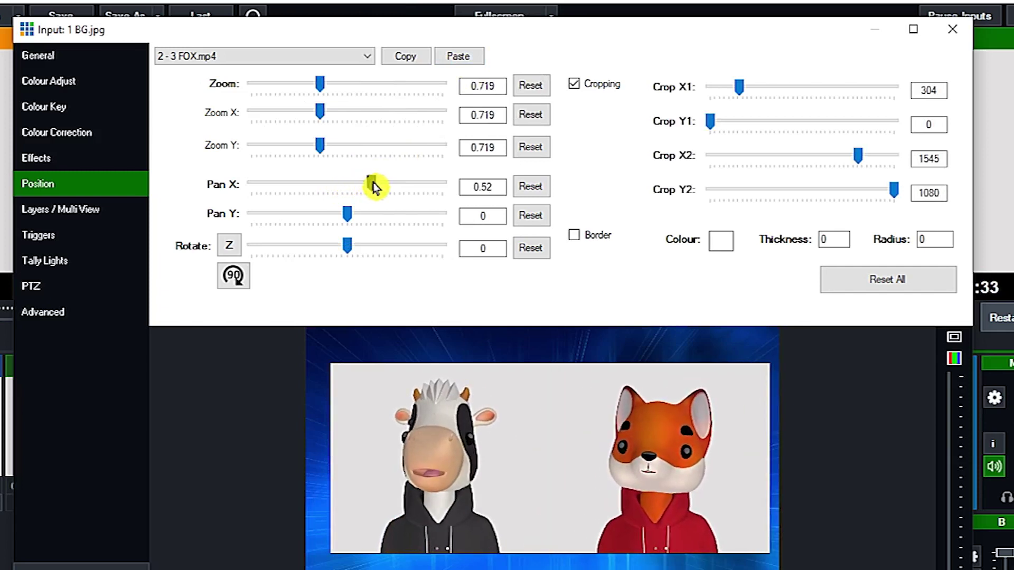
{"action": "left_click", "coordinate": [264, 60]}
{"action": "left_click", "coordinate": [257, 84]}
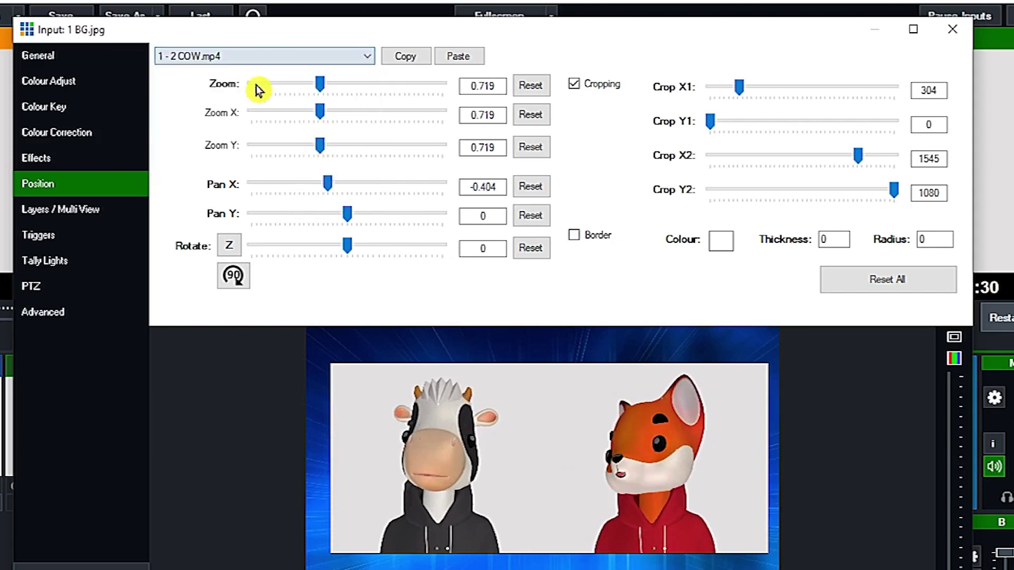
{"action": "left_click_drag", "start_coordinate": [333, 185], "coordinate": [328, 186]}
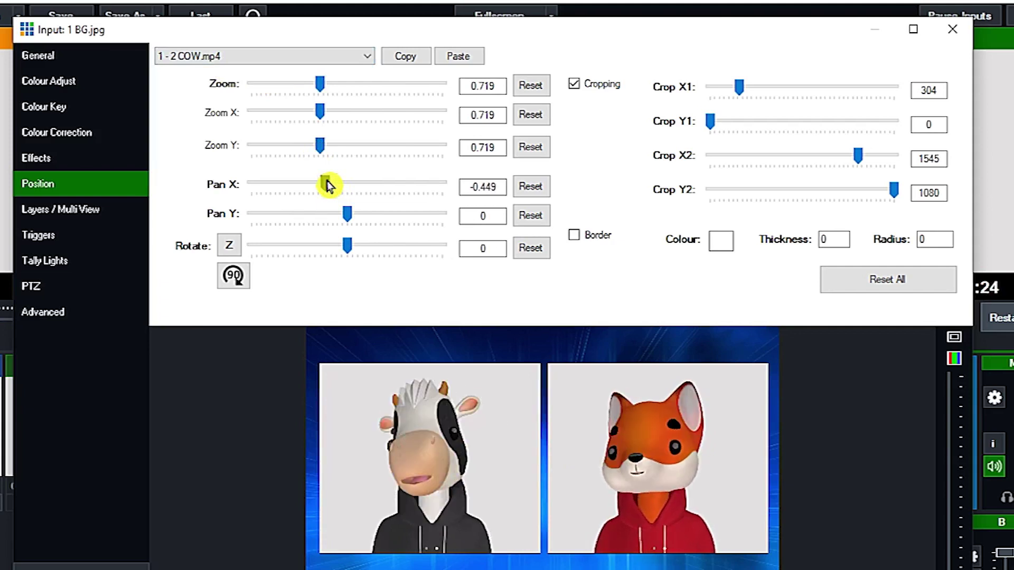
{"action": "left_click", "coordinate": [260, 57]}
{"action": "left_click", "coordinate": [256, 94]}
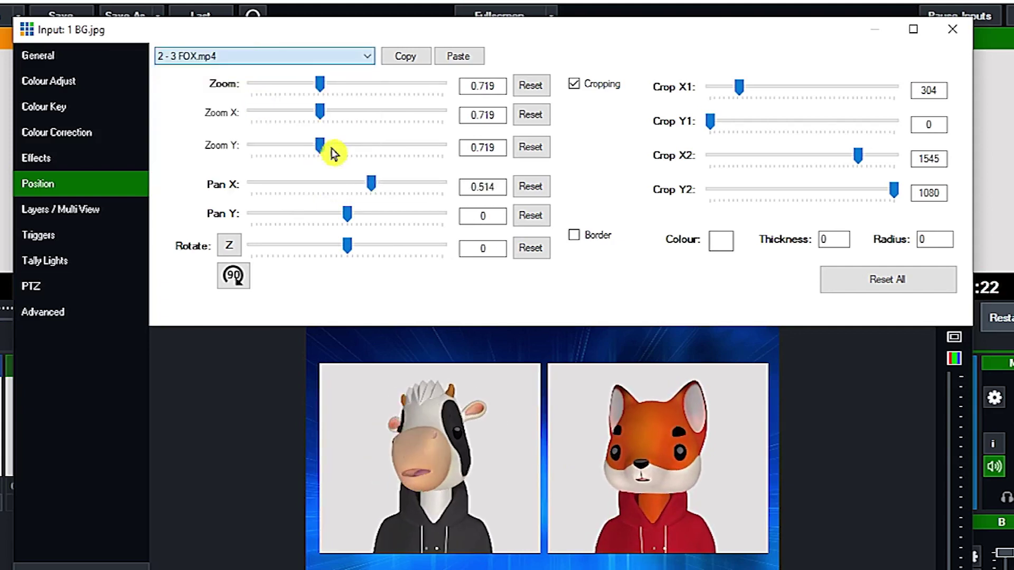
{"action": "left_click_drag", "start_coordinate": [370, 184], "coordinate": [372, 185]}
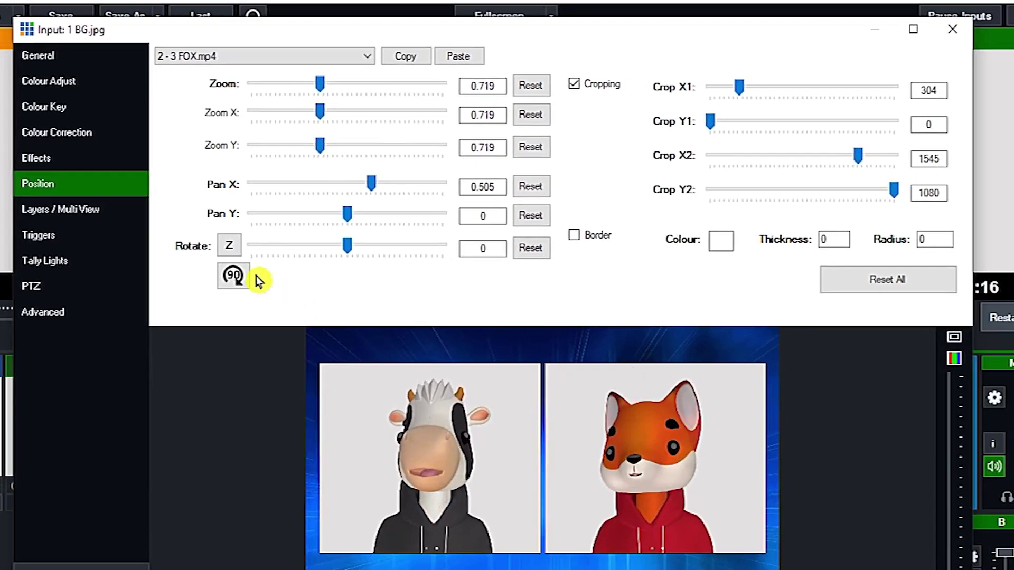
Set layer 3 of the BG.jpg input to 4 PANDA.mp4.
{"action": "left_click", "coordinate": [79, 210]}
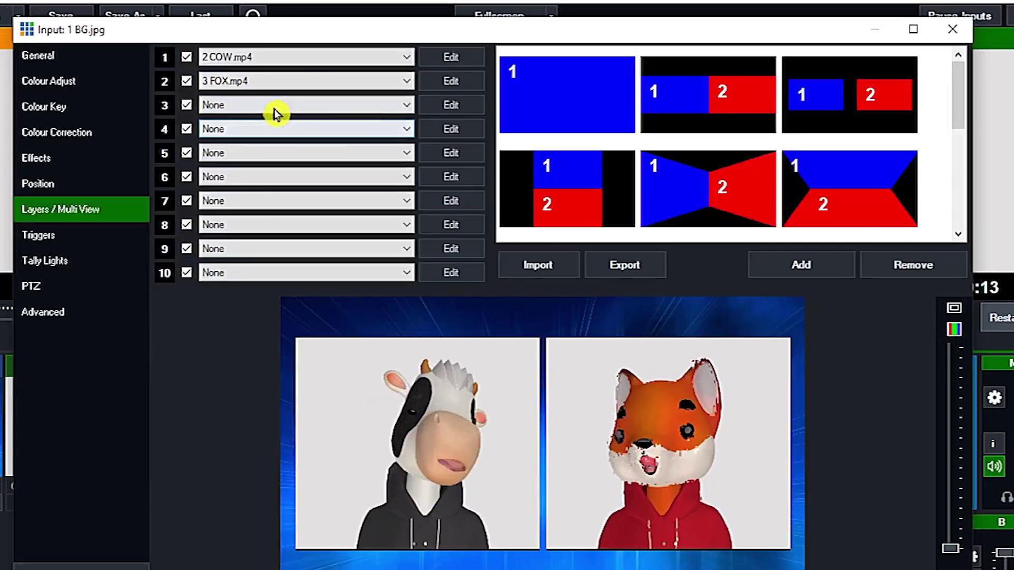
{"action": "left_click", "coordinate": [275, 111]}
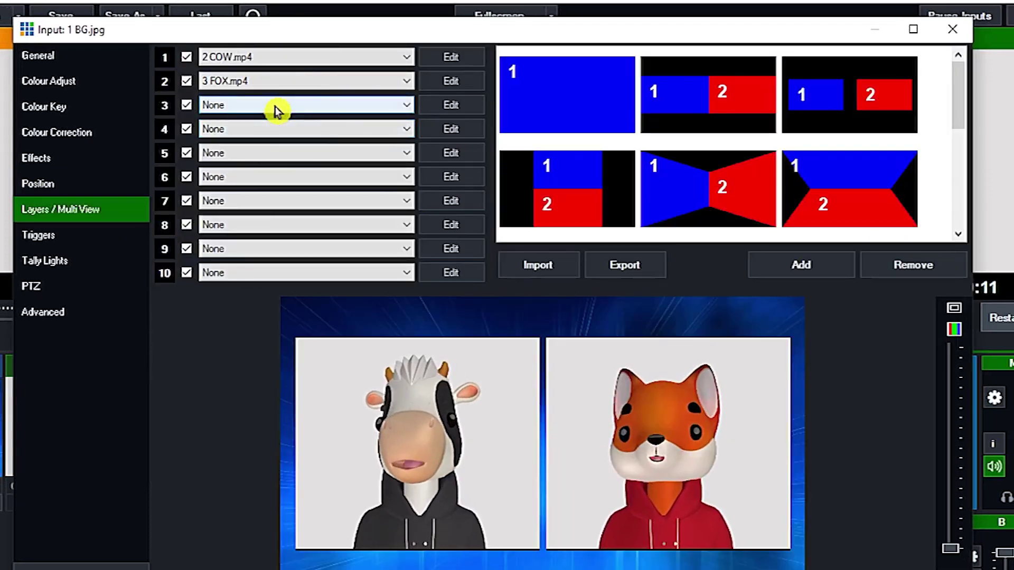
{"action": "left_click", "coordinate": [323, 108]}
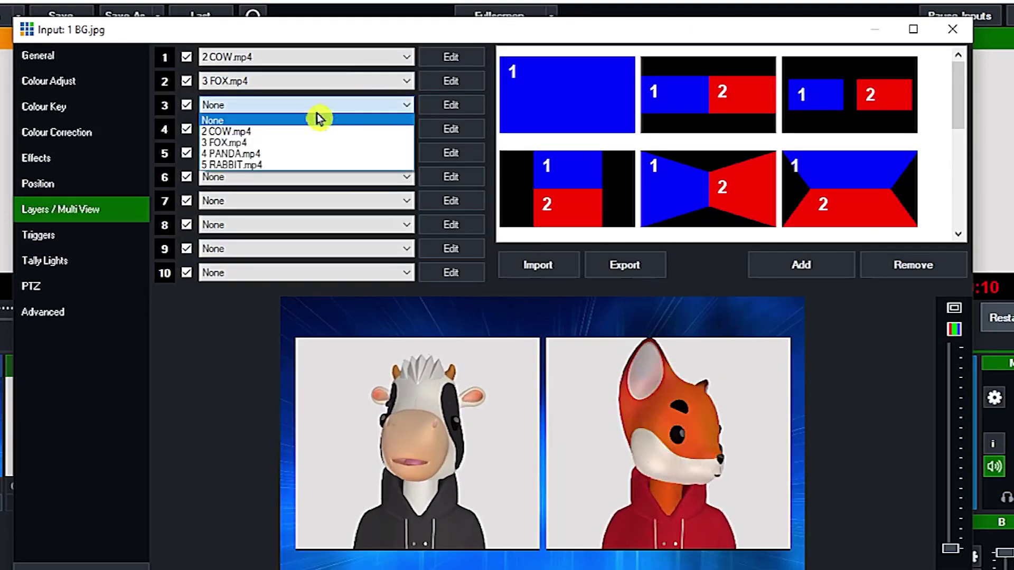
{"action": "left_click", "coordinate": [312, 159]}
Paste the cow layer's 0.719 zoom, crop and -0.449 pan onto the panda layer.
{"action": "left_click", "coordinate": [444, 58]}
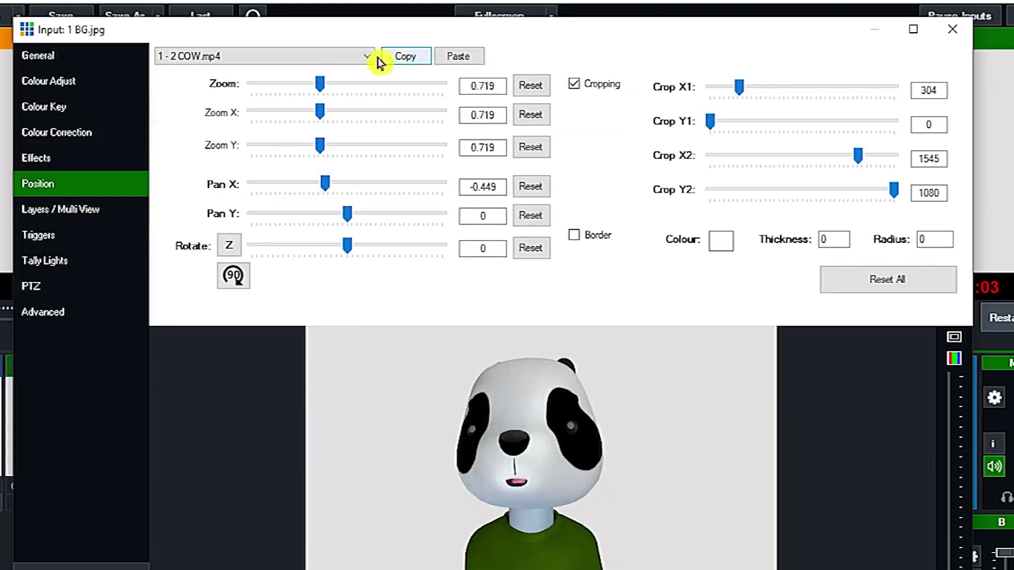
{"action": "left_click", "coordinate": [362, 57]}
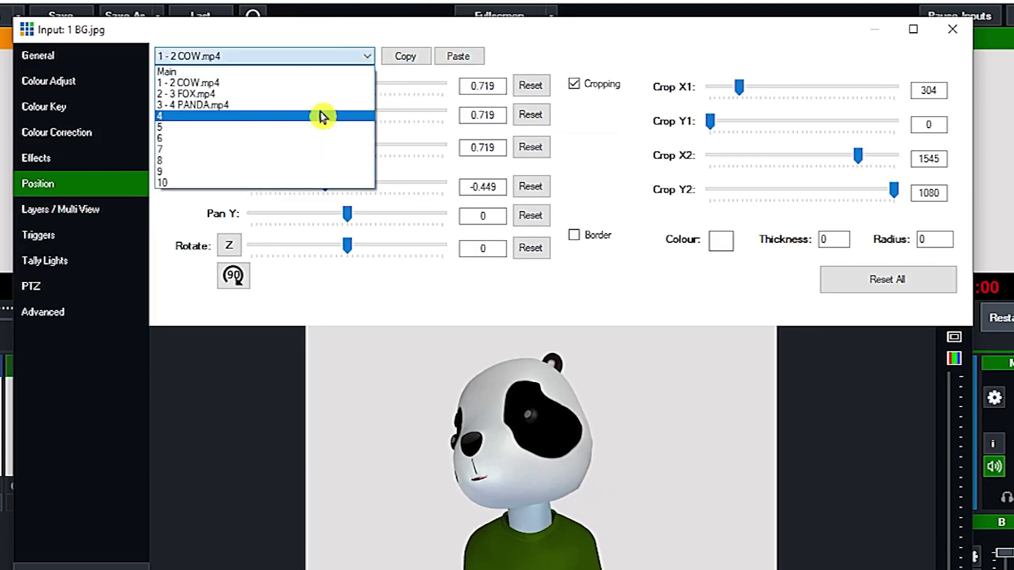
{"action": "left_click", "coordinate": [323, 106]}
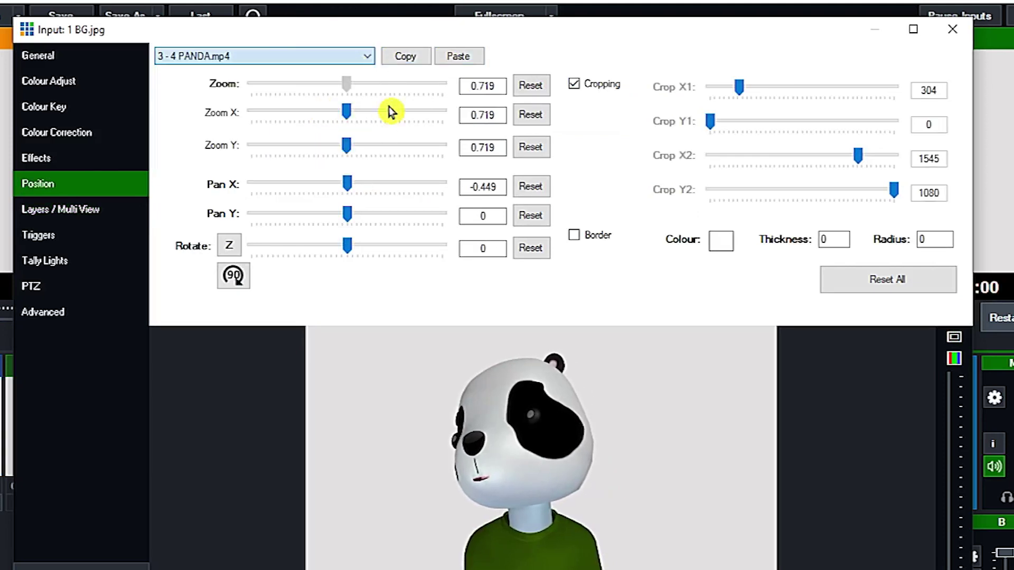
{"action": "left_click", "coordinate": [458, 57]}
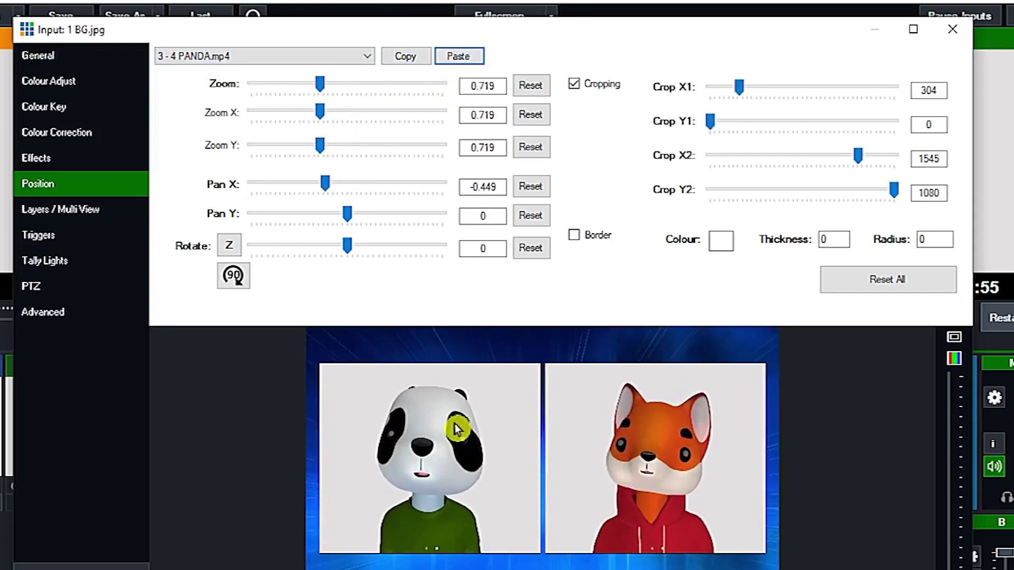
{"action": "left_click", "coordinate": [98, 215]}
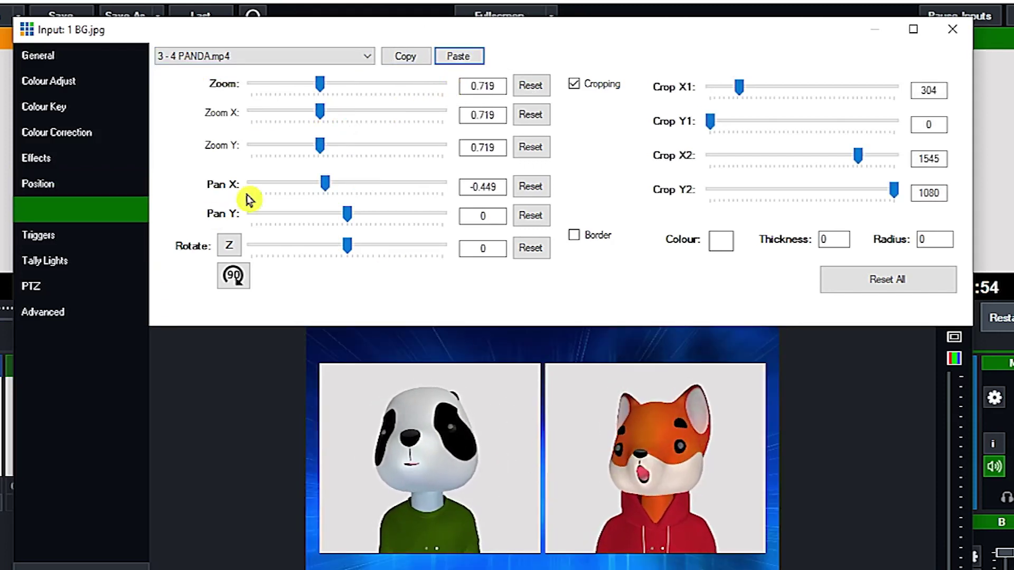
Toggle the panda layer off and on, then set layer 4 to 5 RABBIT.mp4.
{"action": "left_click", "coordinate": [187, 108]}
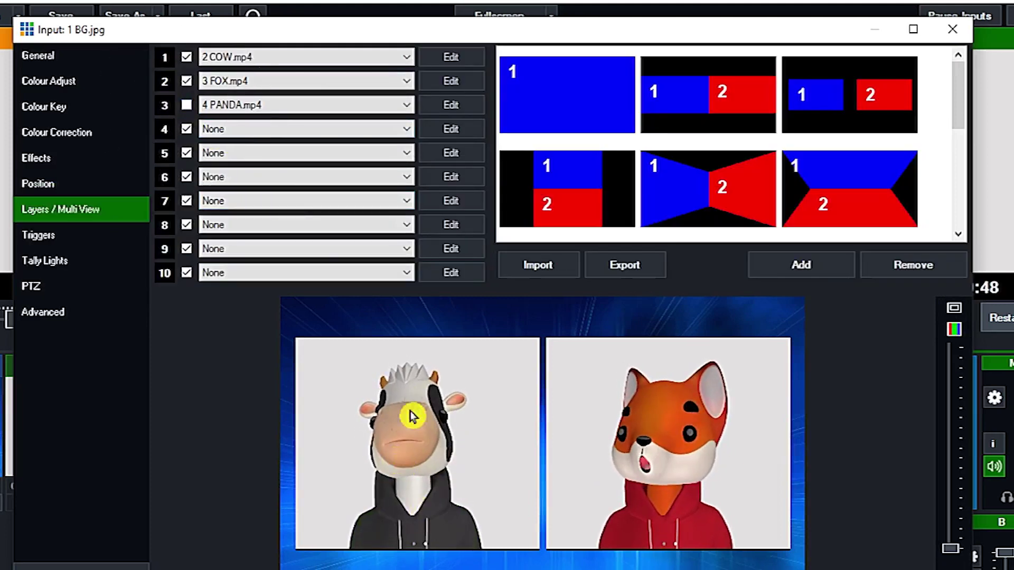
{"action": "left_click", "coordinate": [186, 109]}
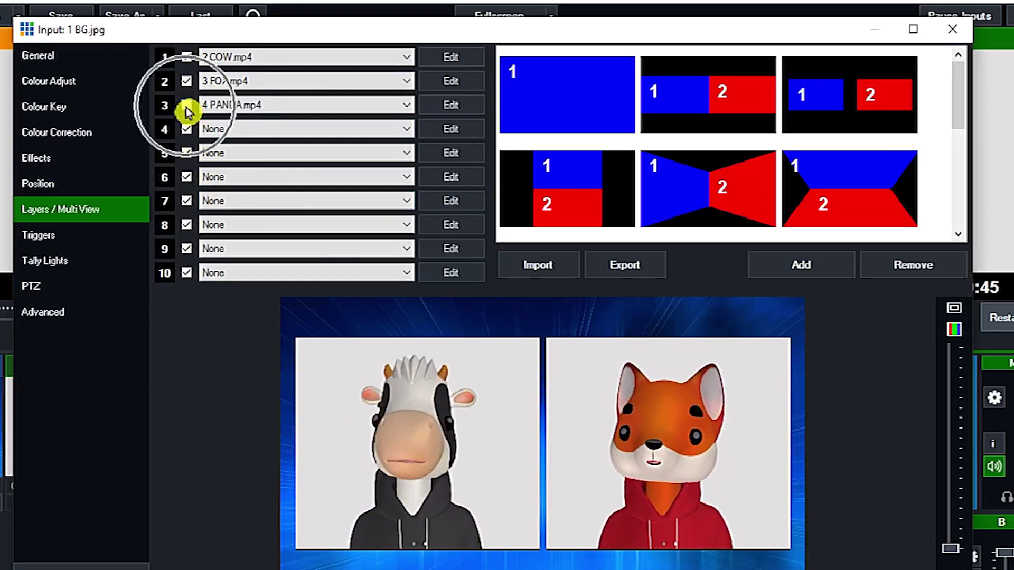
{"action": "left_click", "coordinate": [237, 132]}
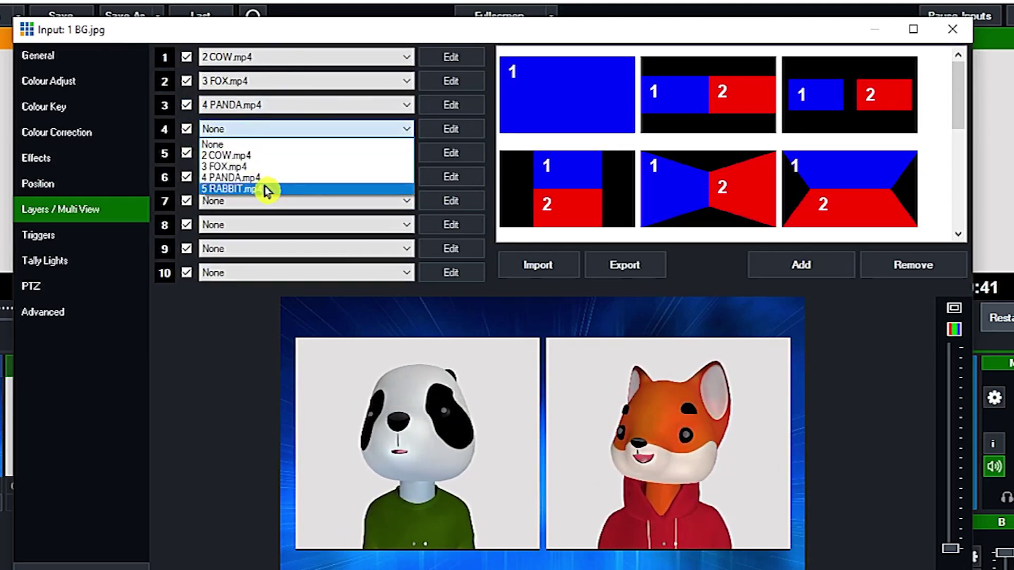
{"action": "left_click", "coordinate": [267, 190]}
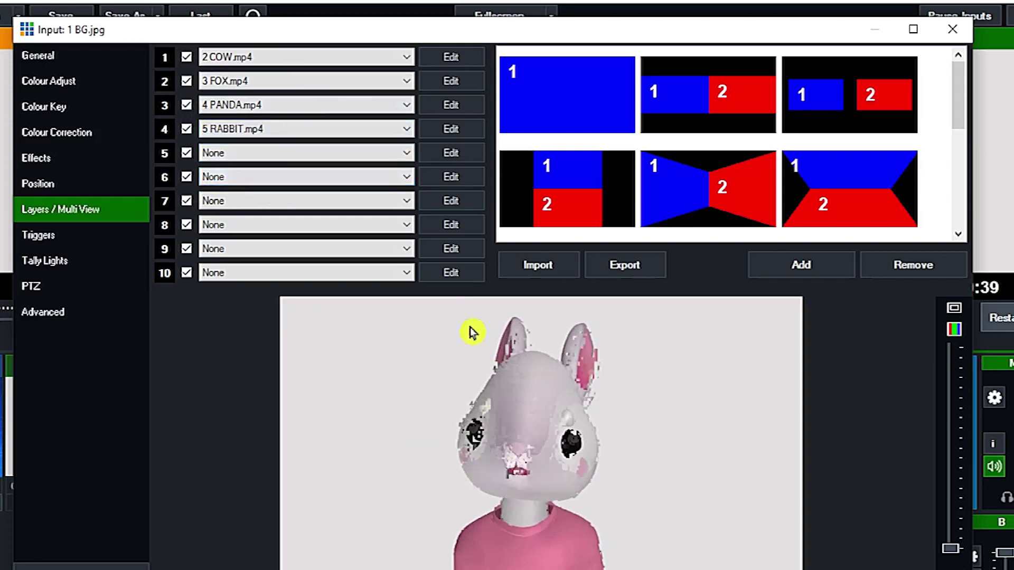
Copy the fox layer's 0.719 zoom, 304–1545 crop and 0.505 pan onto the rabbit layer.
{"action": "left_click", "coordinate": [434, 83]}
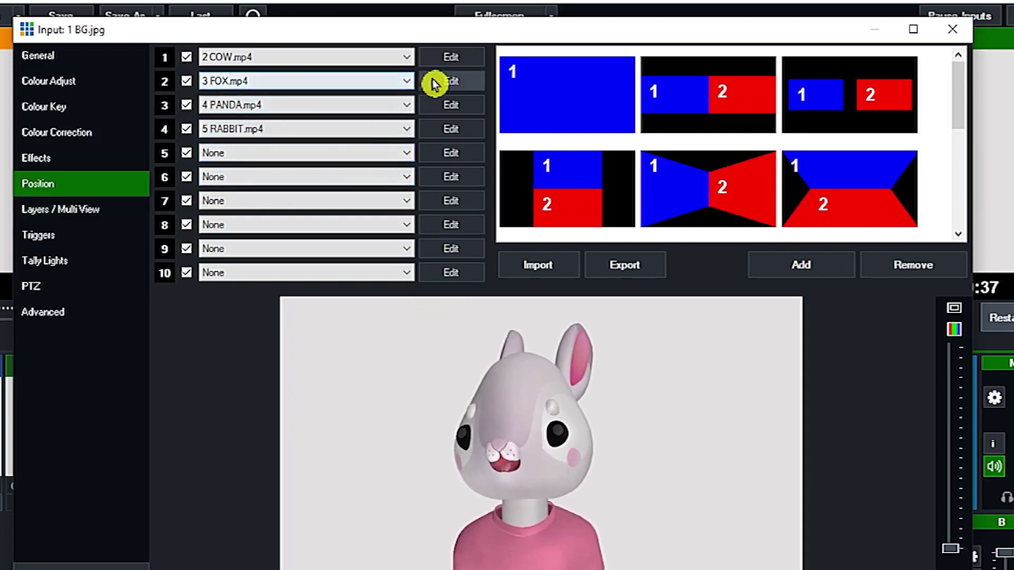
{"action": "left_click", "coordinate": [418, 64]}
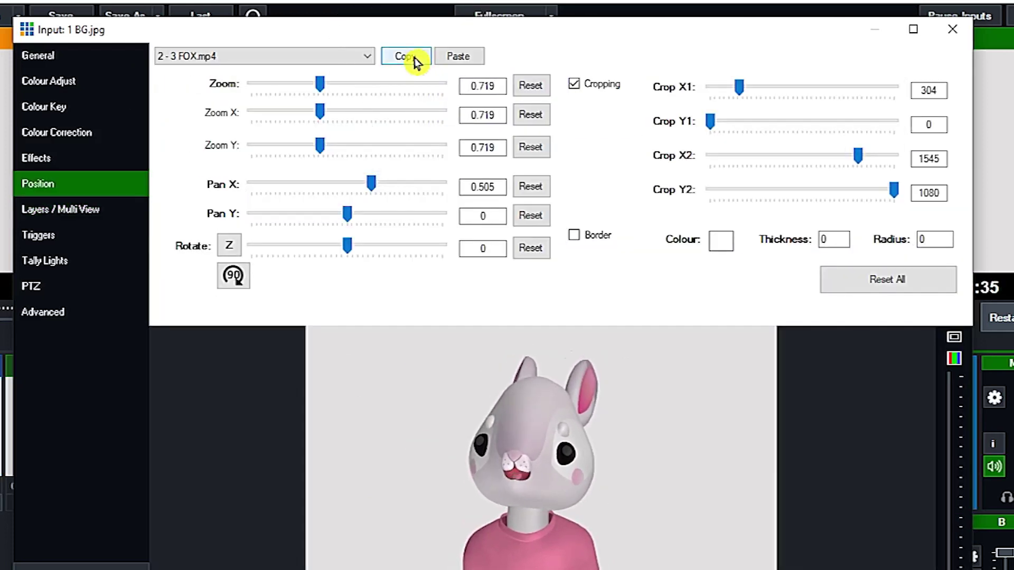
{"action": "left_click", "coordinate": [312, 63]}
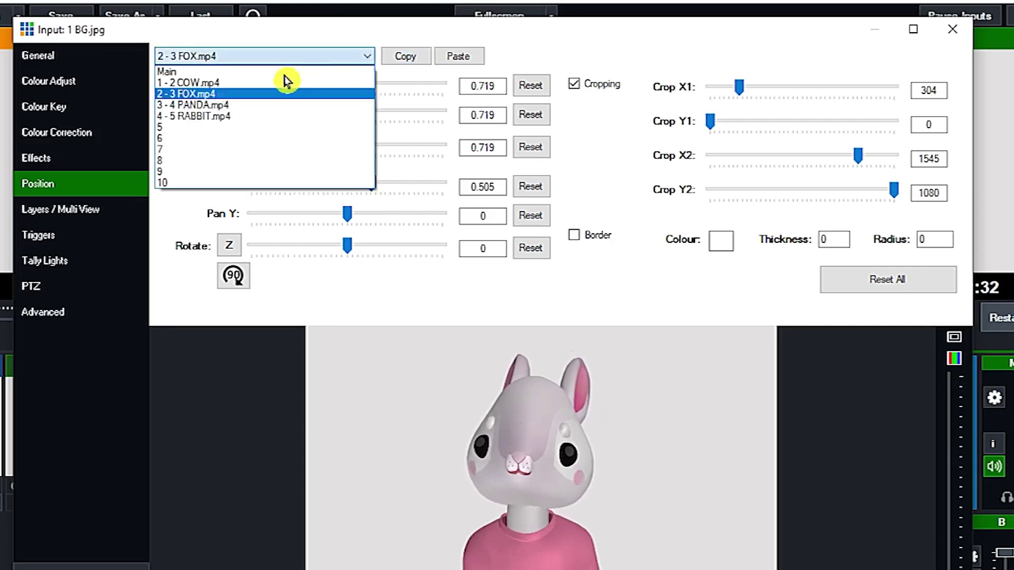
{"action": "left_click", "coordinate": [263, 121]}
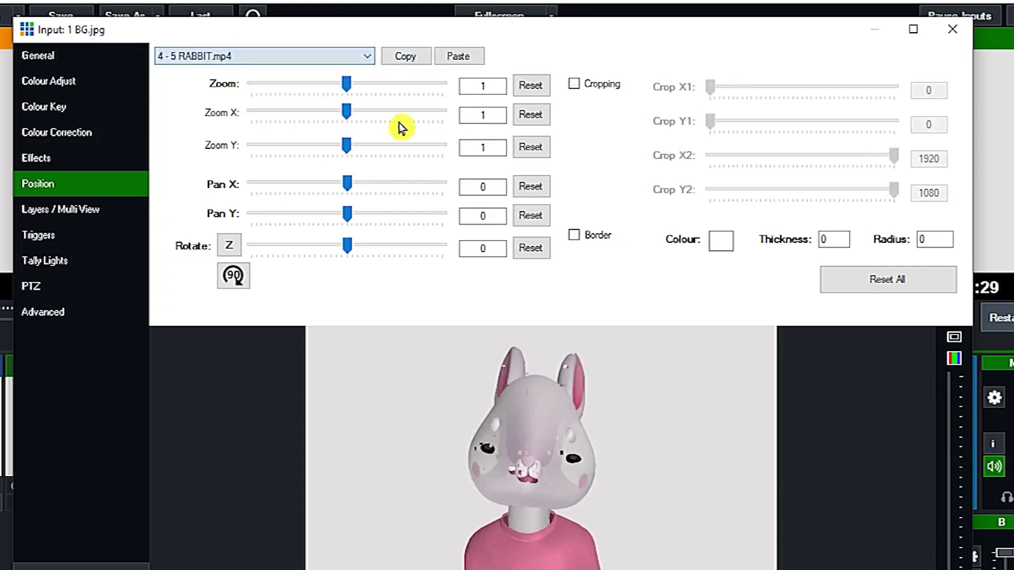
{"action": "left_click_drag", "start_coordinate": [349, 85], "coordinate": [308, 99]}
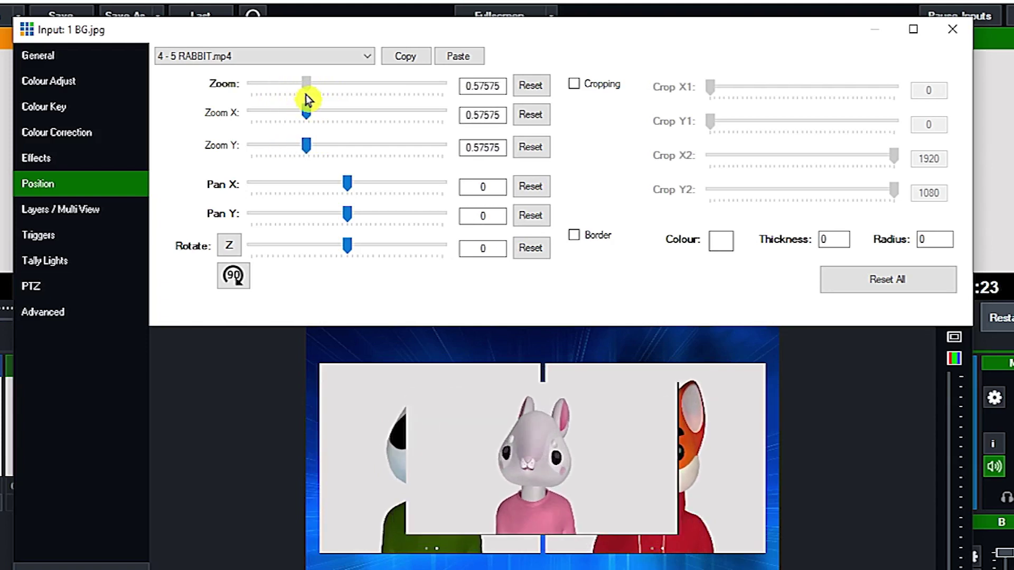
{"action": "left_click", "coordinate": [459, 57]}
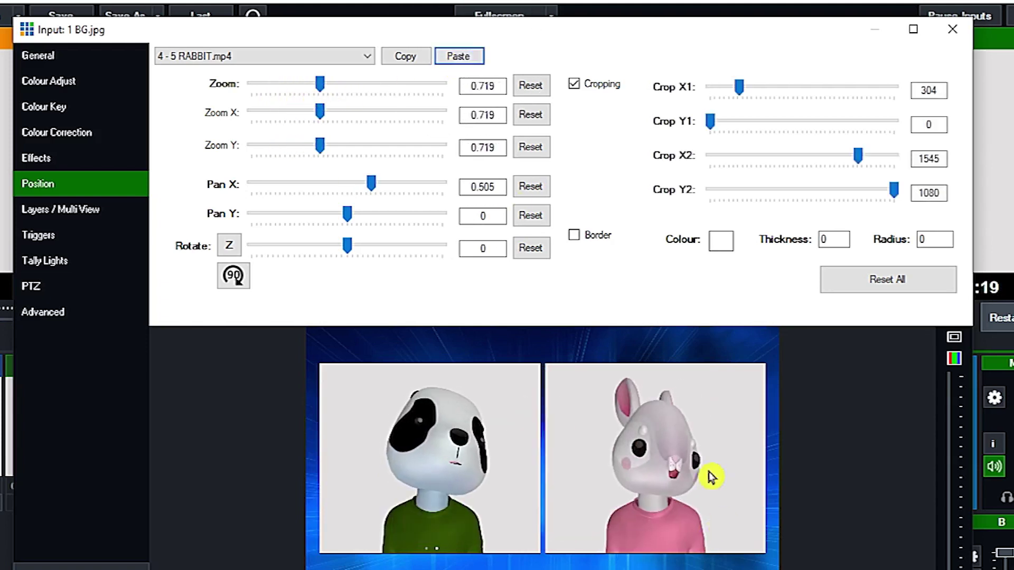
{"action": "left_click", "coordinate": [62, 209]}
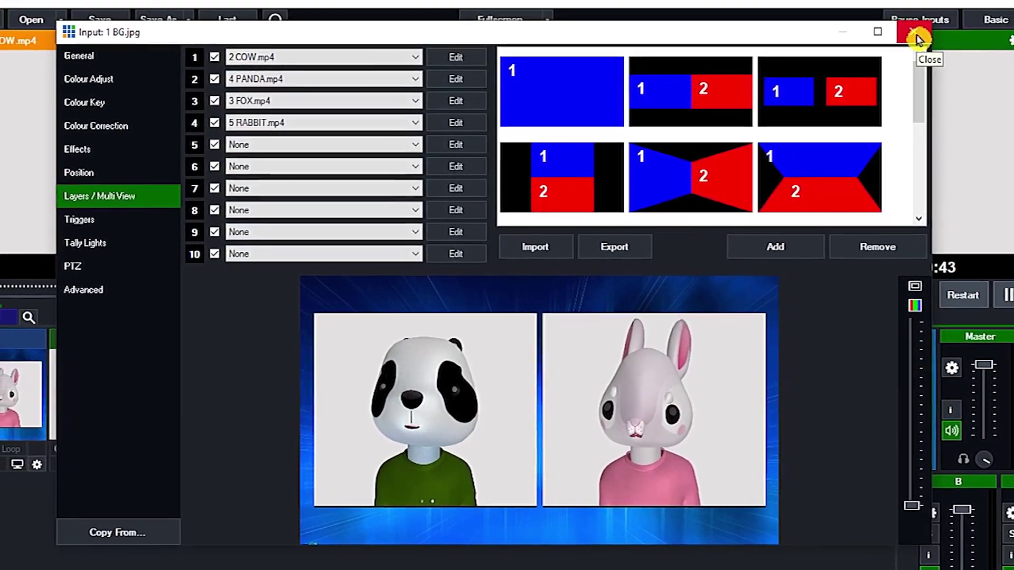
Close the input settings and minimize the COW, FOX, PANDA and RABBIT input tiles.
{"action": "left_click", "coordinate": [911, 38]}
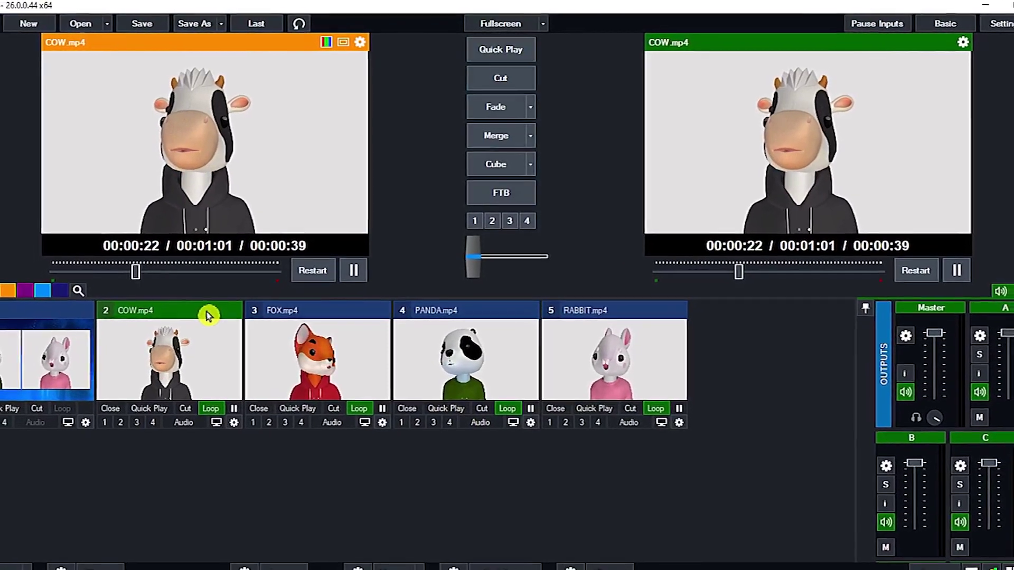
{"action": "left_click", "coordinate": [195, 326]}
{"action": "right_click", "coordinate": [222, 306]}
{"action": "right_click", "coordinate": [236, 308]}
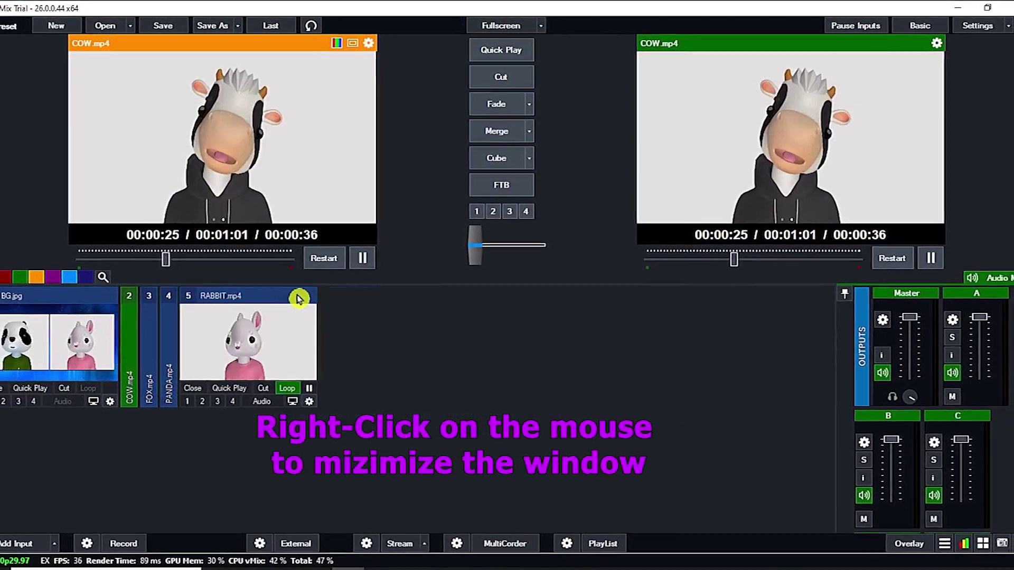
{"action": "right_click", "coordinate": [303, 295]}
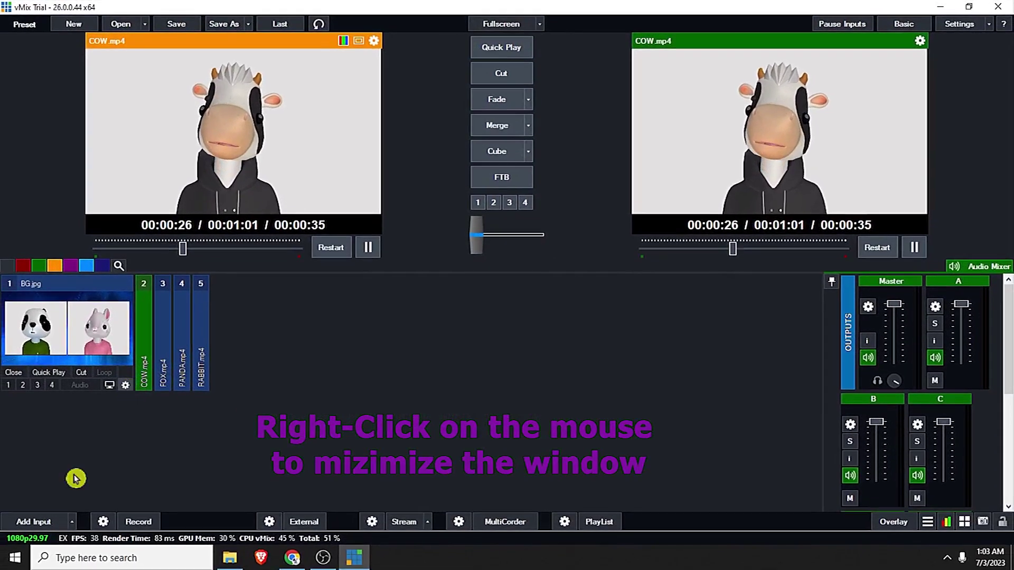
{"action": "left_click", "coordinate": [46, 521]}
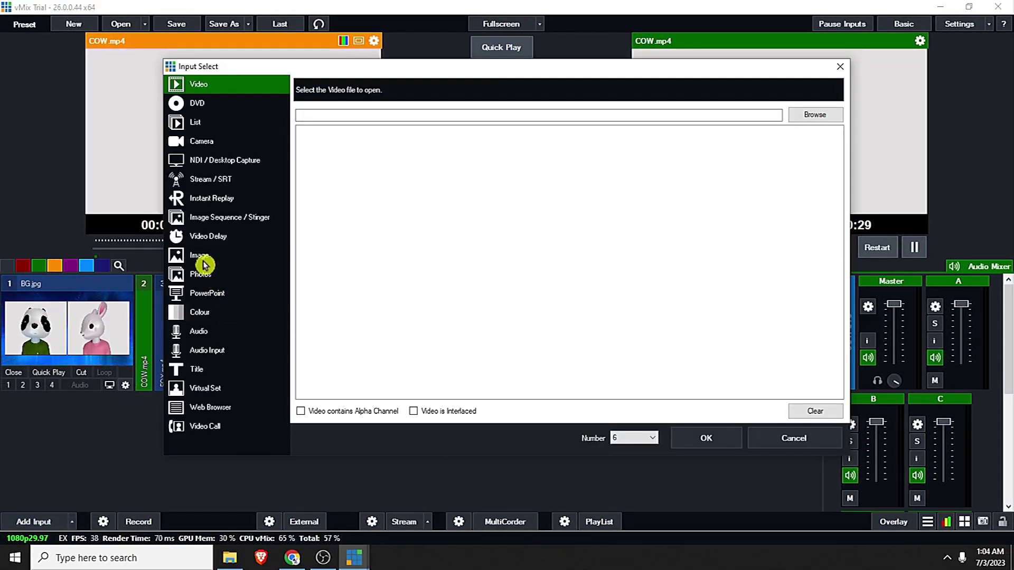
Add BG.jpg as a new image input at input number 2.
{"action": "left_click", "coordinate": [284, 257]}
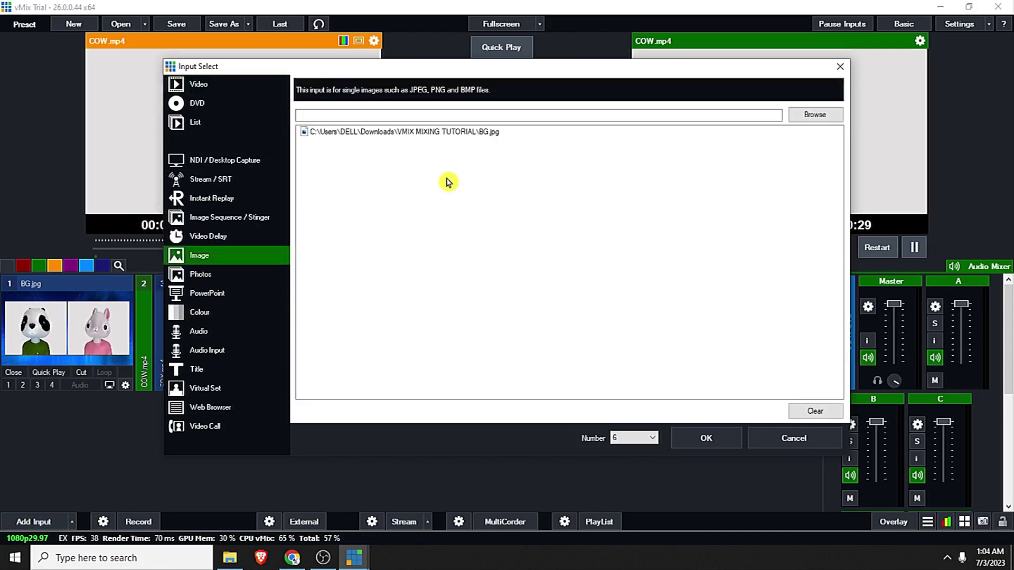
{"action": "left_click", "coordinate": [463, 133]}
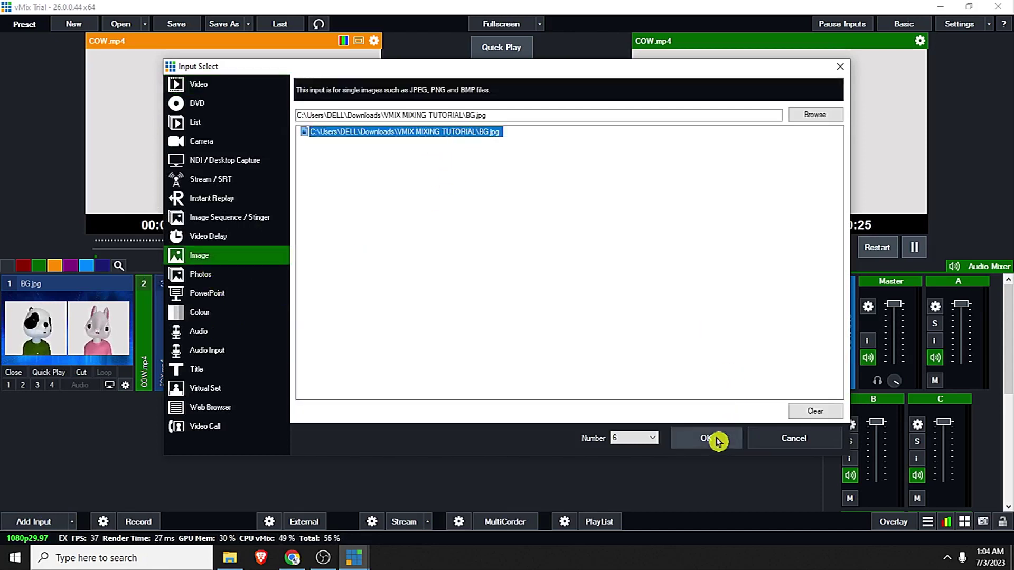
{"action": "left_click", "coordinate": [655, 439]}
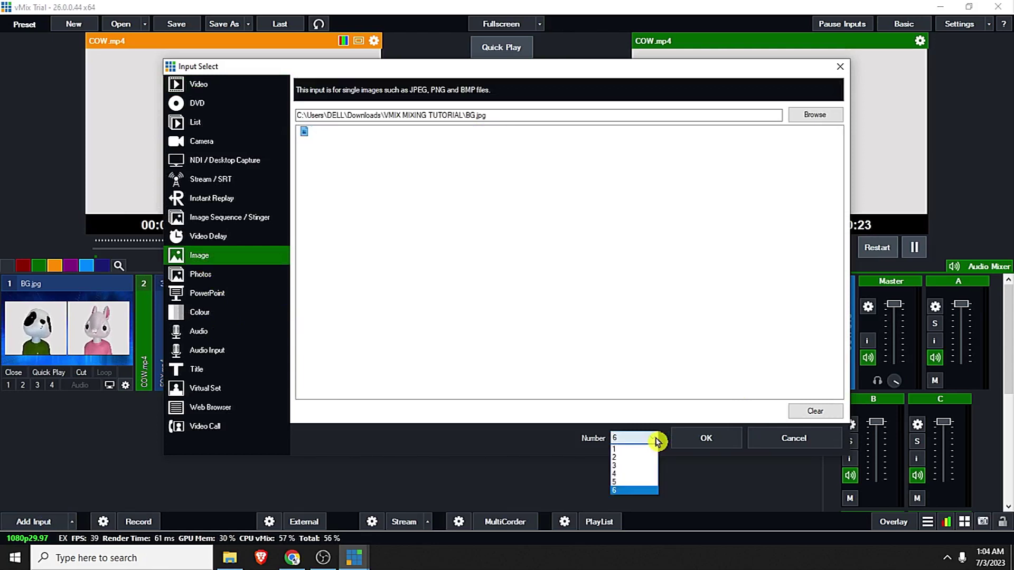
{"action": "left_click", "coordinate": [638, 458]}
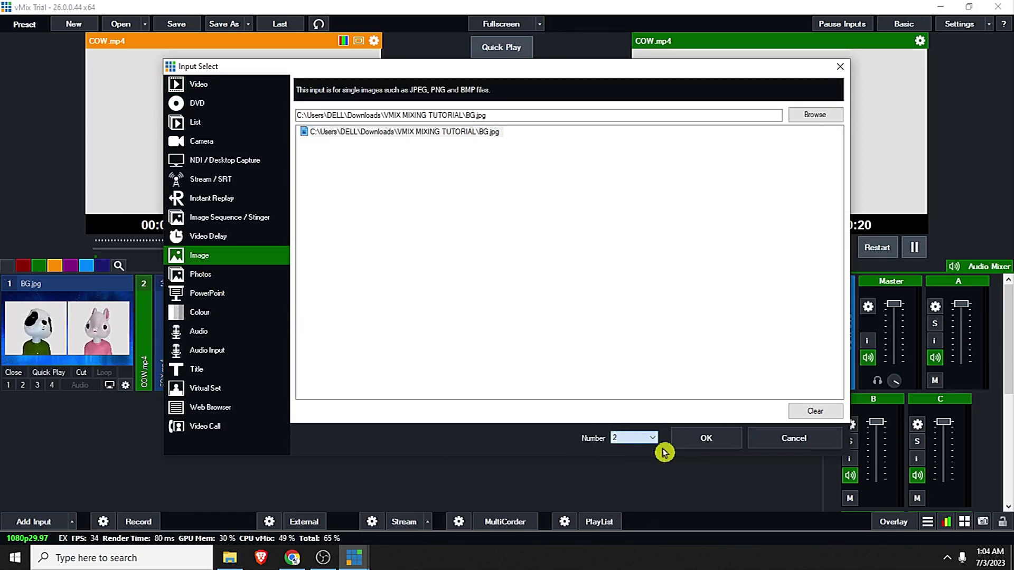
{"action": "left_click", "coordinate": [689, 439]}
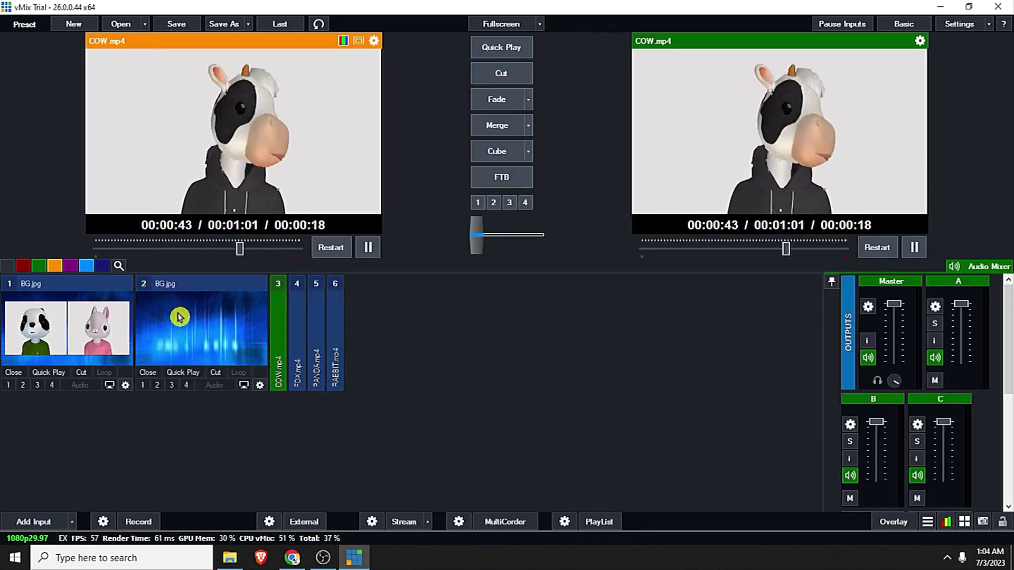
Copy the Layers / Multi View setup from input 1 BG.jpg into input 2.
{"action": "left_click", "coordinate": [260, 387]}
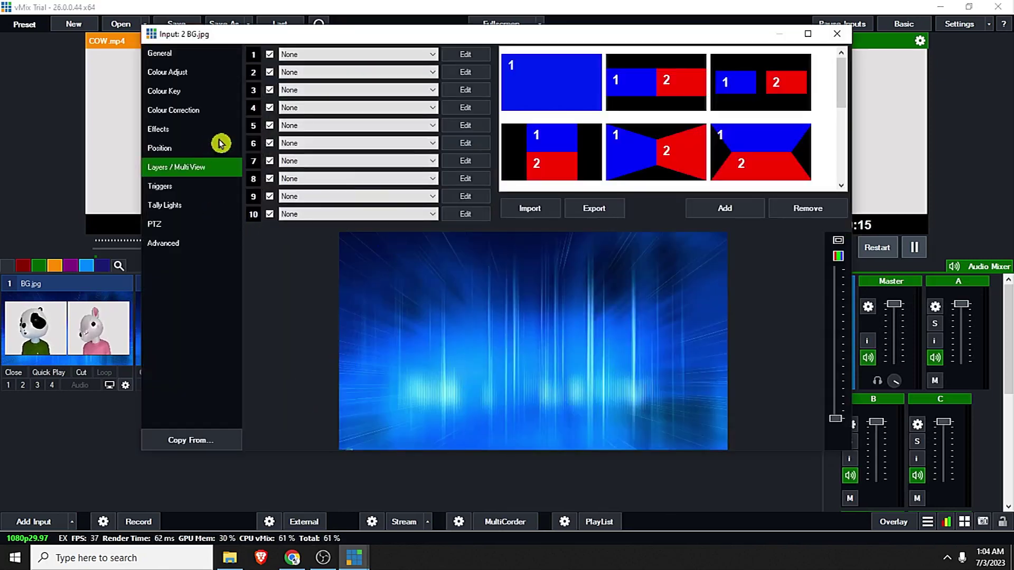
{"action": "left_click", "coordinate": [220, 440]}
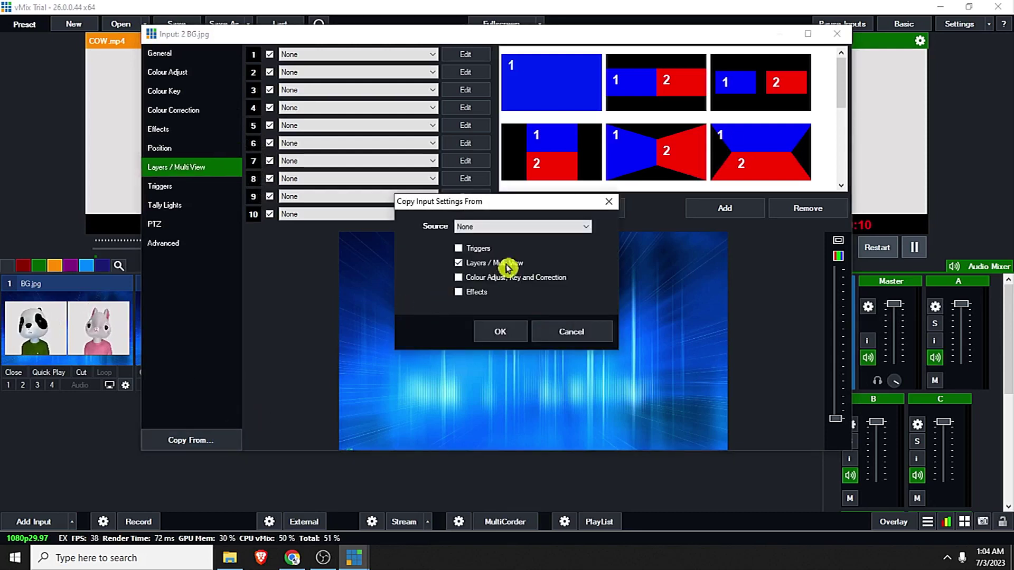
{"action": "left_click", "coordinate": [522, 231]}
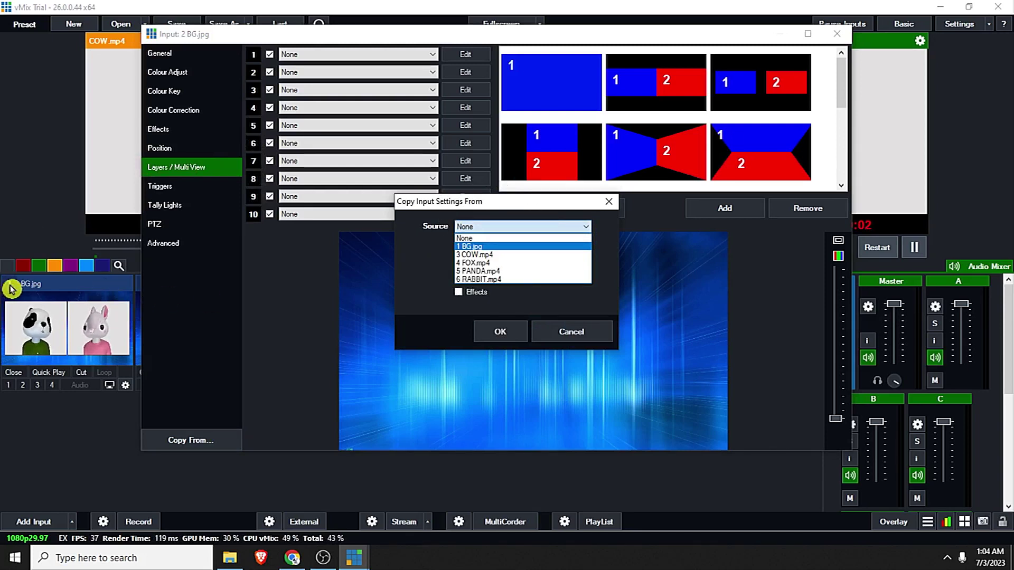
{"action": "left_click", "coordinate": [491, 249]}
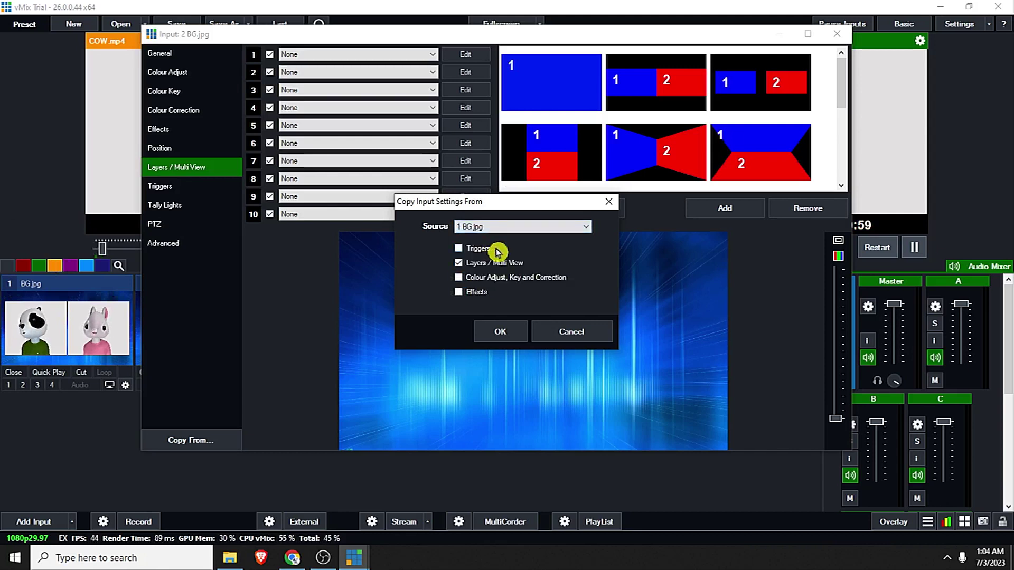
{"action": "left_click", "coordinate": [460, 264]}
{"action": "left_click", "coordinate": [501, 335]}
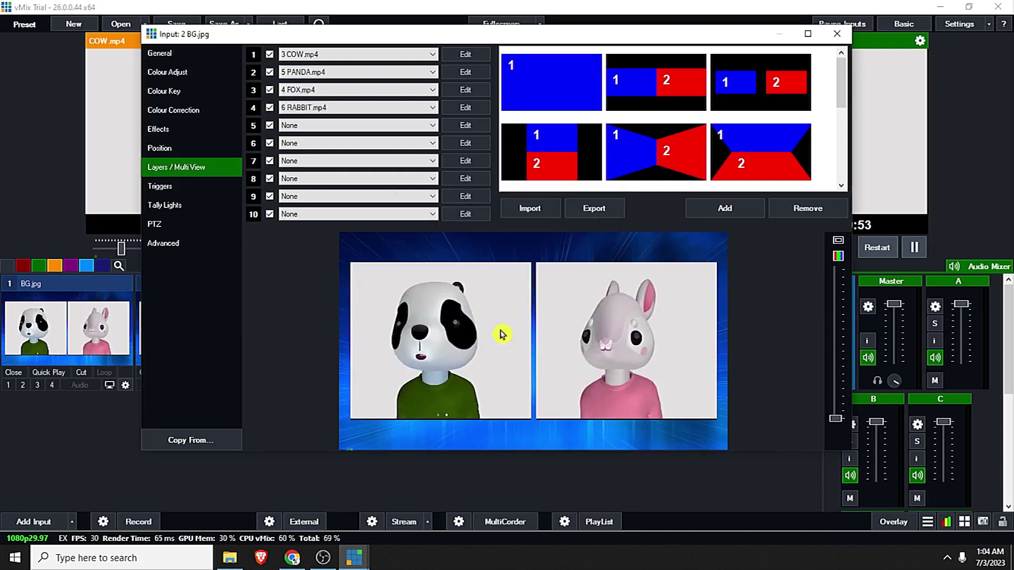
{"action": "left_click", "coordinate": [159, 53]}
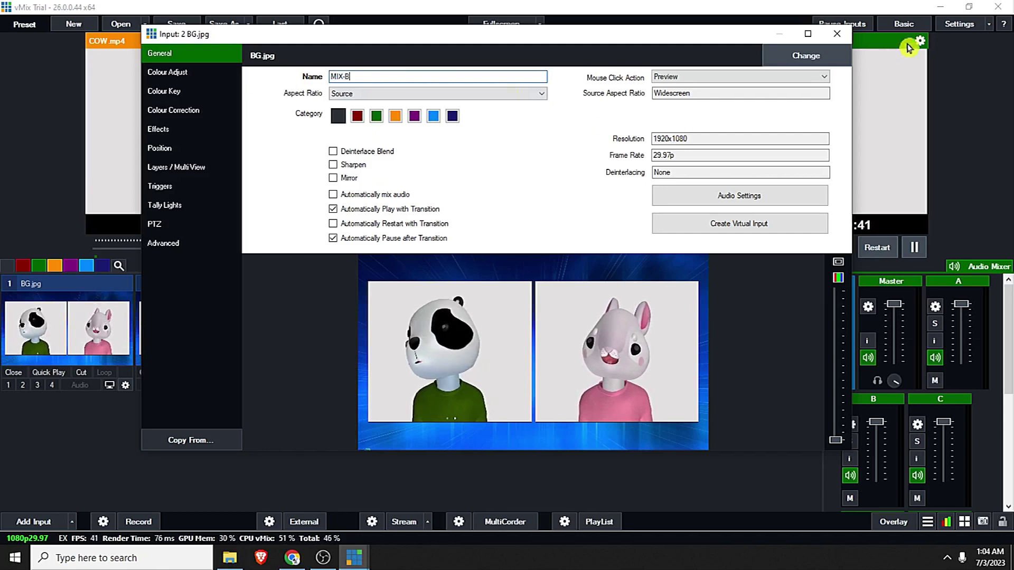
Close input 2's settings with its name set to MIX-B.
{"action": "left_click", "coordinate": [842, 36]}
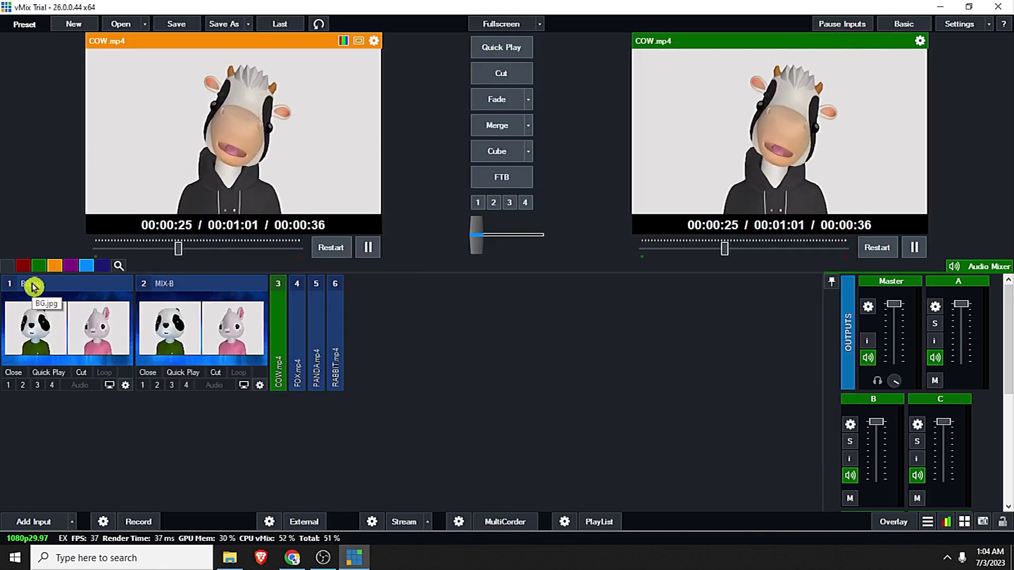
Turn off Automatically mix audio for input 1 and rename it MIX-A.
{"action": "left_click", "coordinate": [125, 385]}
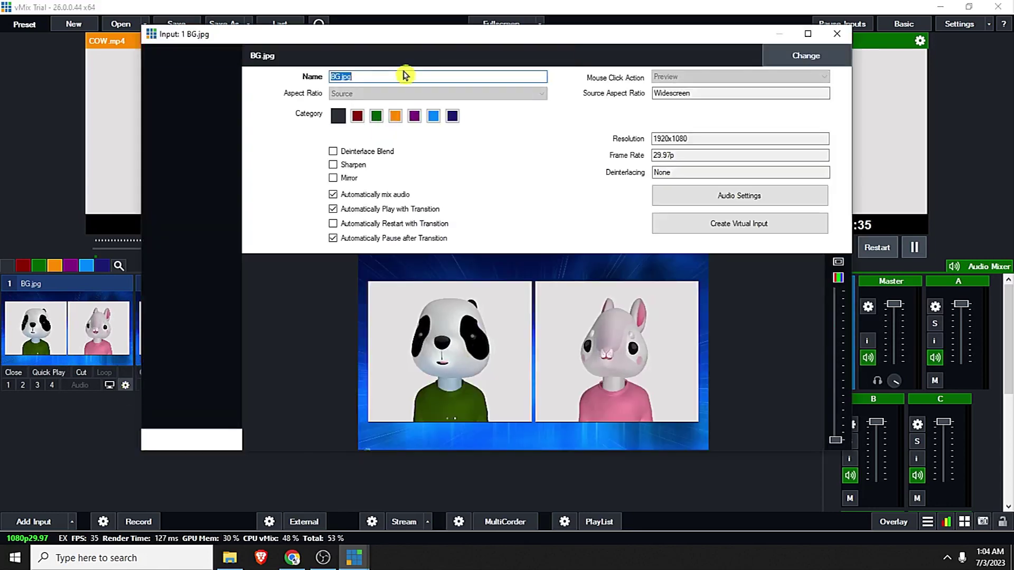
{"action": "left_click", "coordinate": [334, 199]}
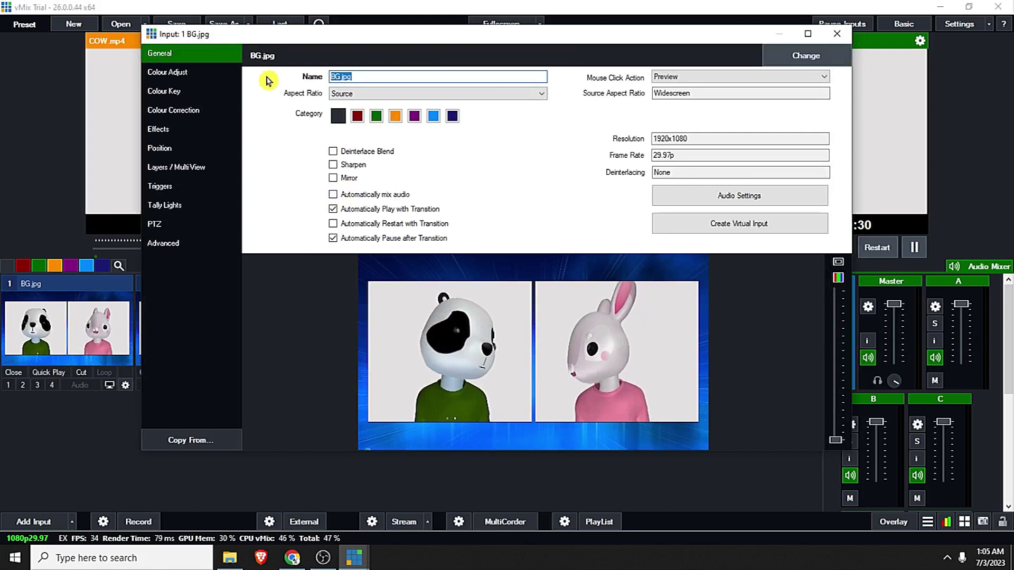
{"action": "type", "text": "Mi"}
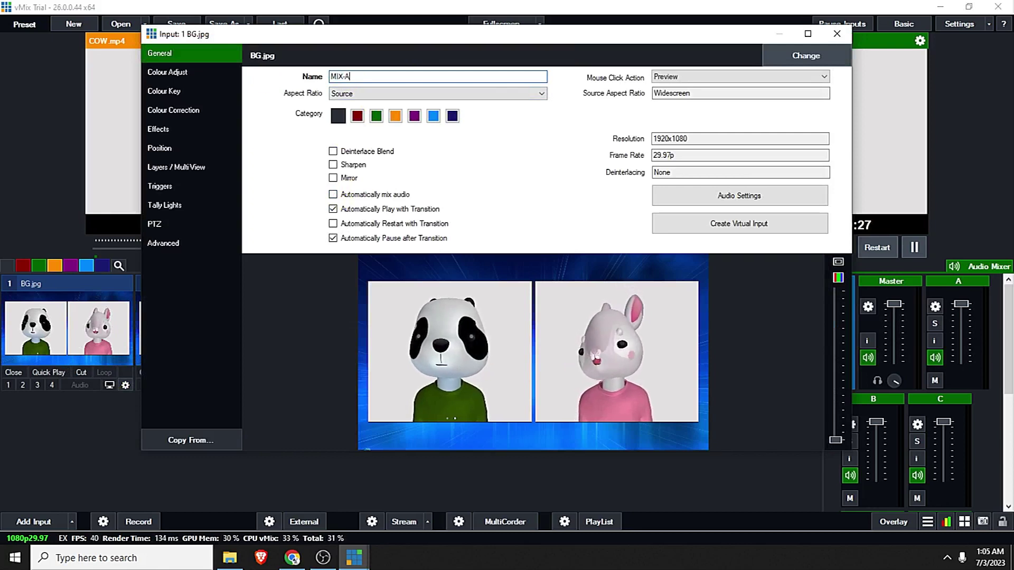
{"action": "left_click", "coordinate": [842, 39]}
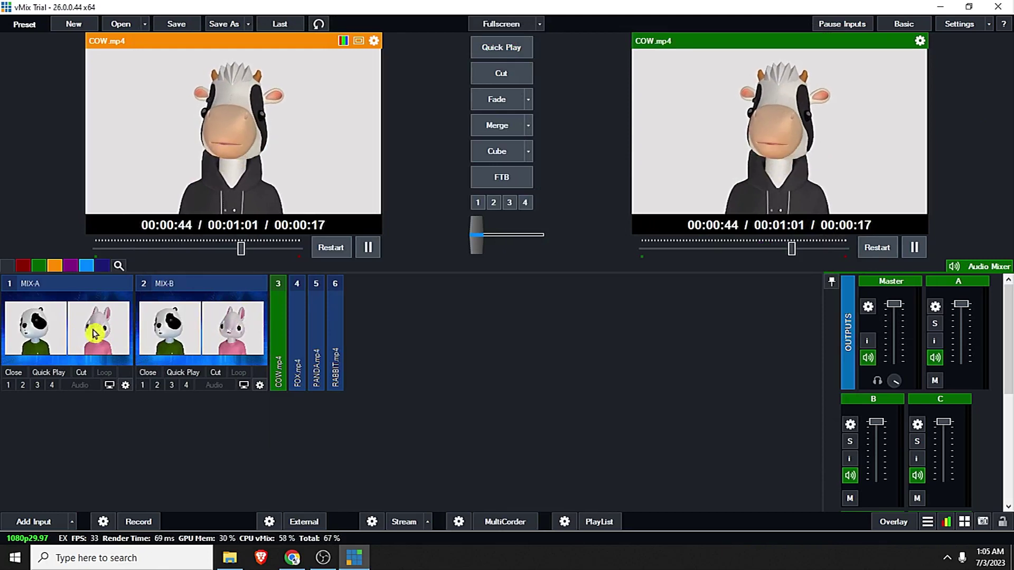
{"action": "left_click", "coordinate": [127, 388]}
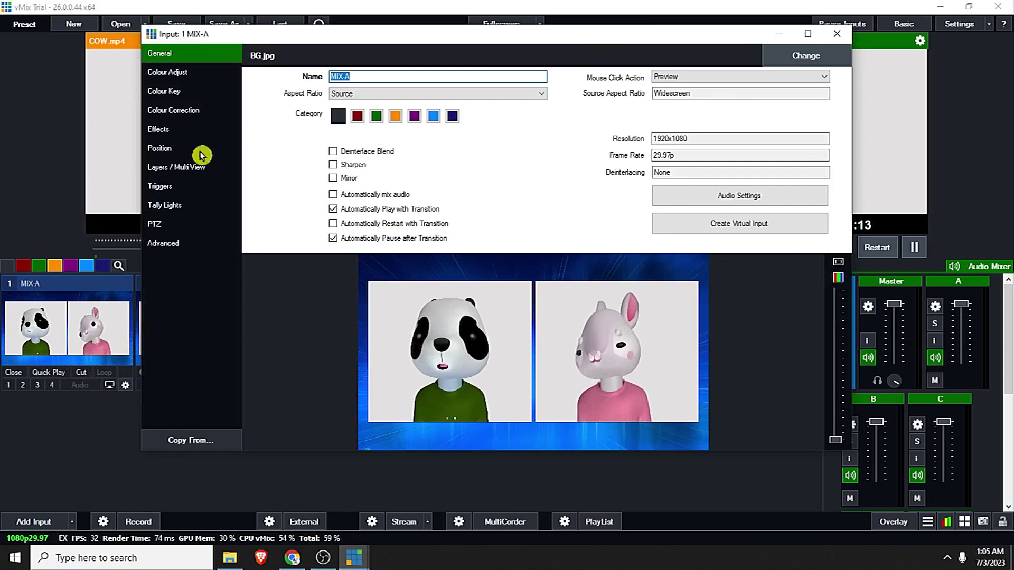
Pan MIX-A's PANDA layer off-frame to -1.389, revealing the cow.
{"action": "left_click", "coordinate": [196, 168]}
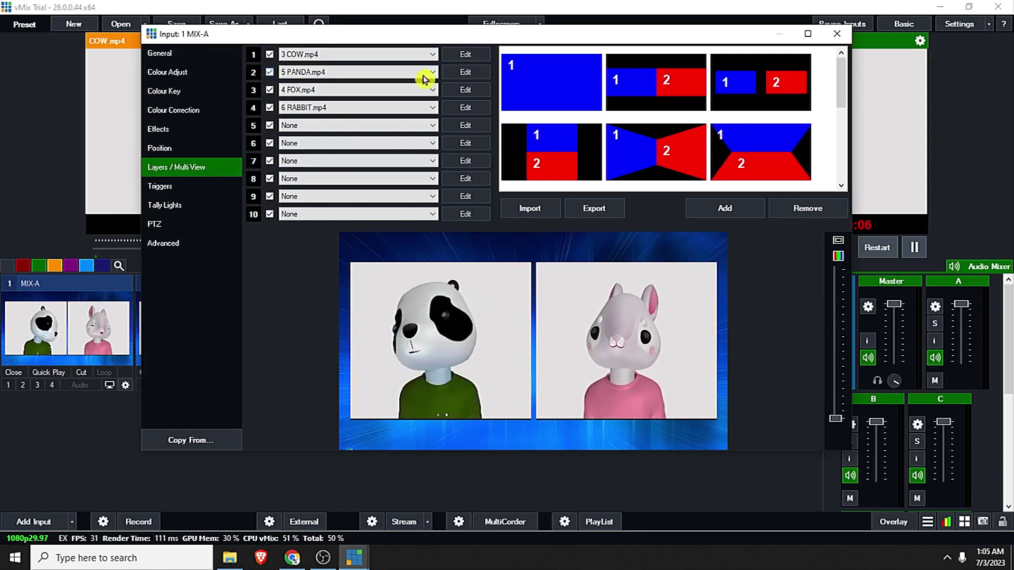
{"action": "left_click", "coordinate": [463, 73]}
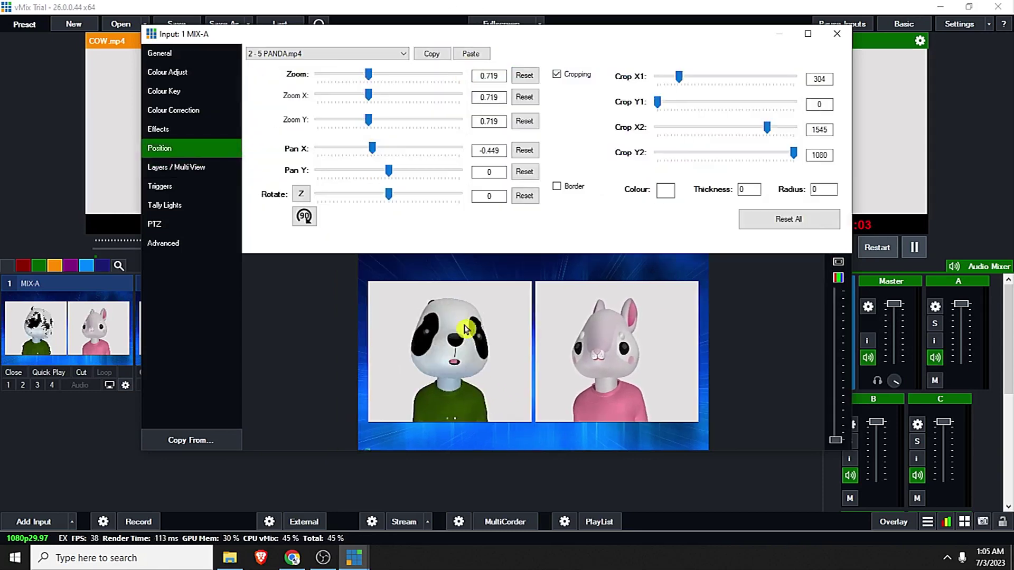
{"action": "scroll", "coordinate": [446, 351], "scroll_direction": "down", "scroll_amount": 1}
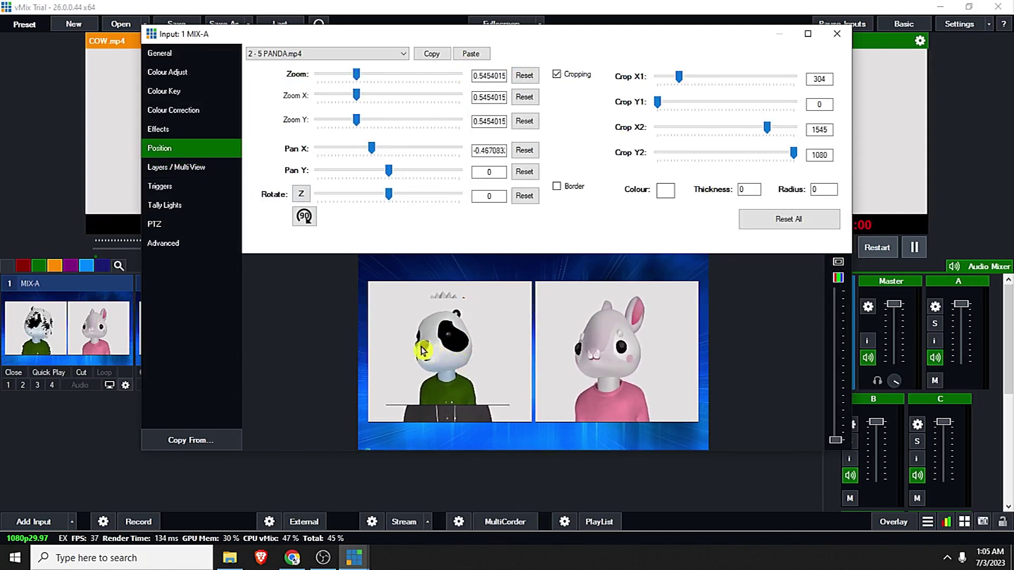
{"action": "left_click_drag", "start_coordinate": [422, 351], "coordinate": [320, 326]}
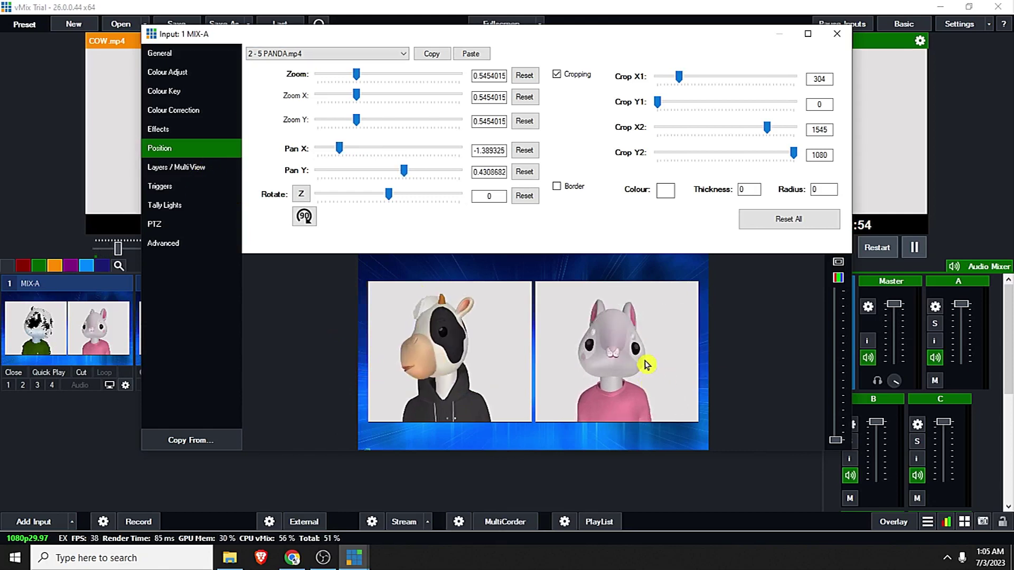
Shrink MIX-A's RABBIT layer and pan it off the right edge to 1.409, revealing the fox.
{"action": "left_click", "coordinate": [320, 55]}
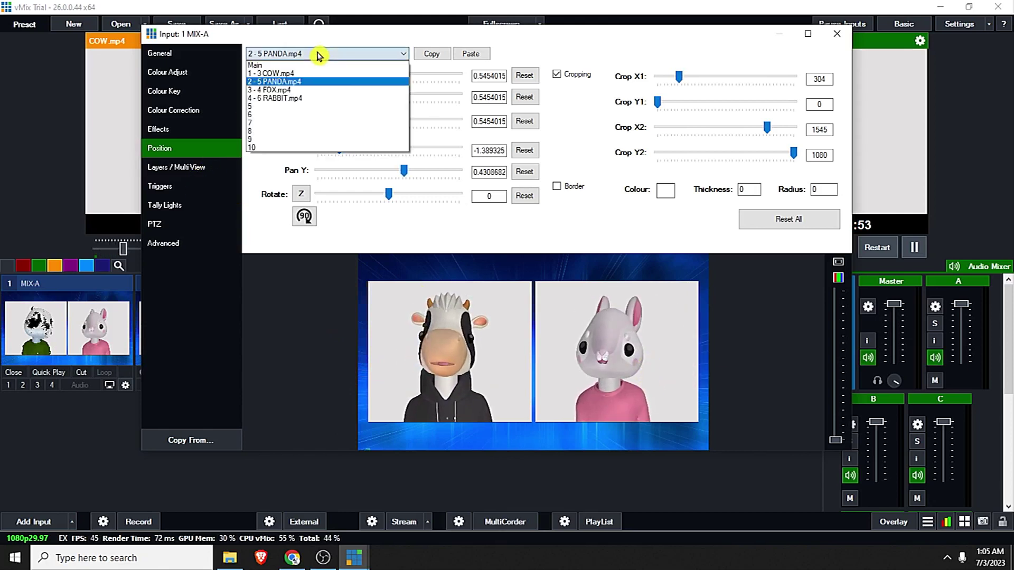
{"action": "left_click", "coordinate": [312, 99]}
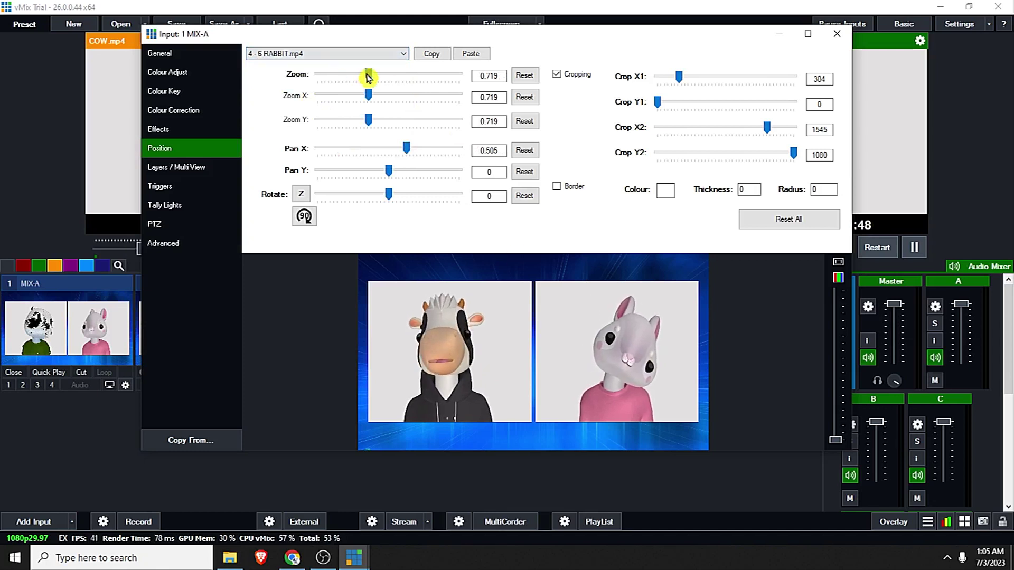
{"action": "left_click_drag", "start_coordinate": [364, 78], "coordinate": [360, 78]}
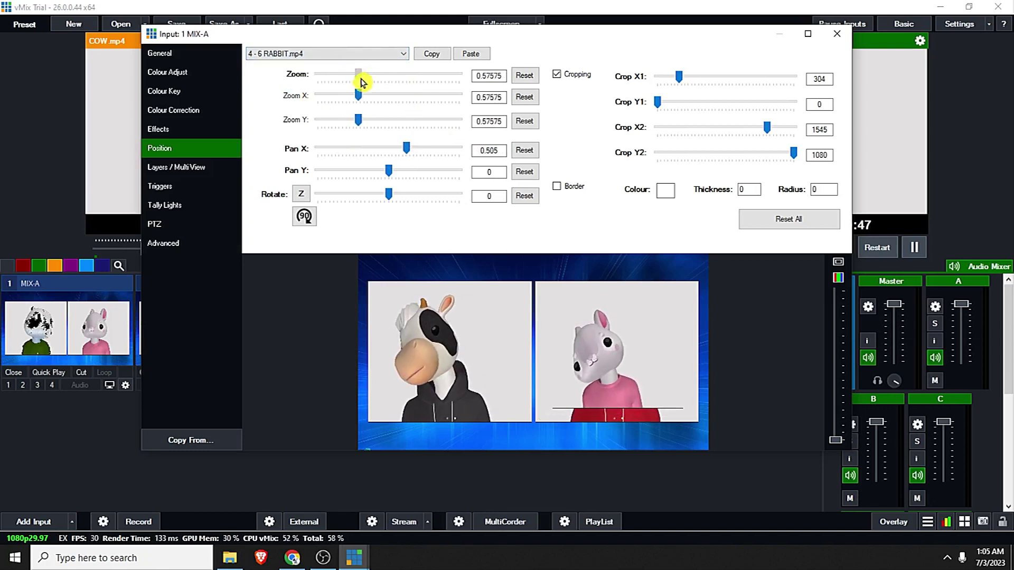
{"action": "left_click_drag", "start_coordinate": [619, 359], "coordinate": [653, 317]}
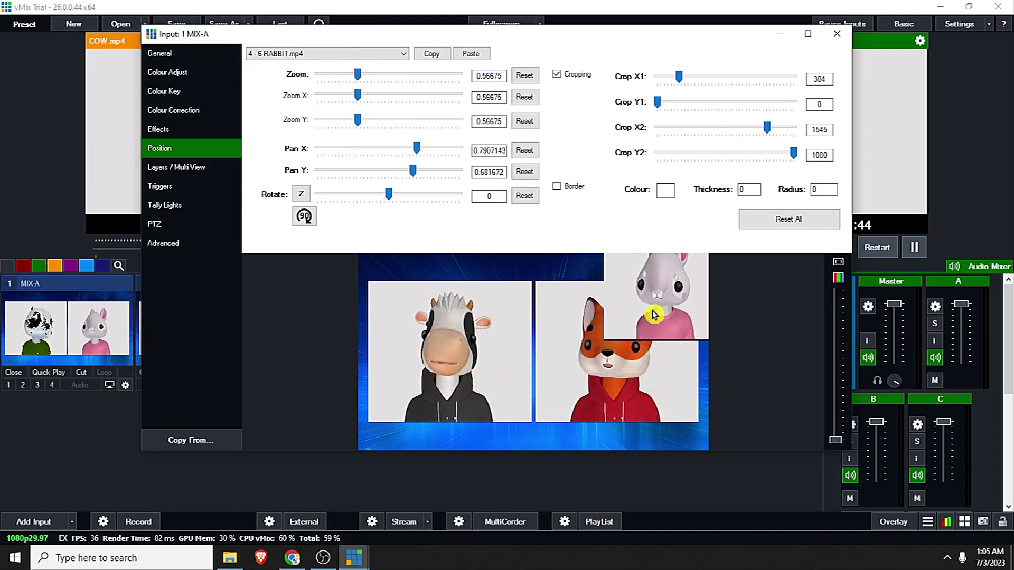
{"action": "left_click_drag", "start_coordinate": [667, 382], "coordinate": [760, 396]}
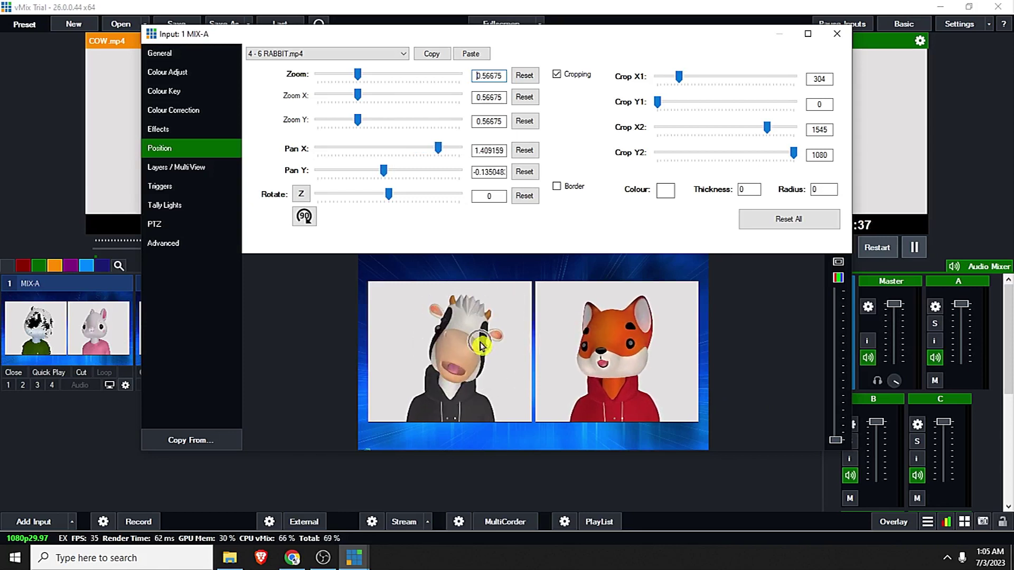
Toggle the COW and FOX layers' visibility on and off, leaving both shown, then close MIX-A's settings.
{"action": "left_click", "coordinate": [196, 169]}
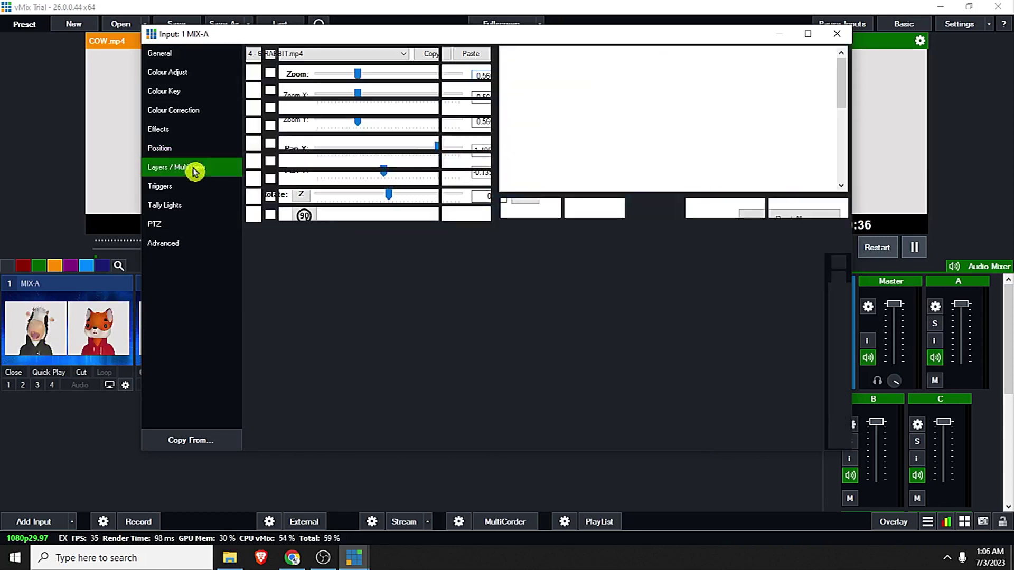
{"action": "left_click", "coordinate": [271, 55]}
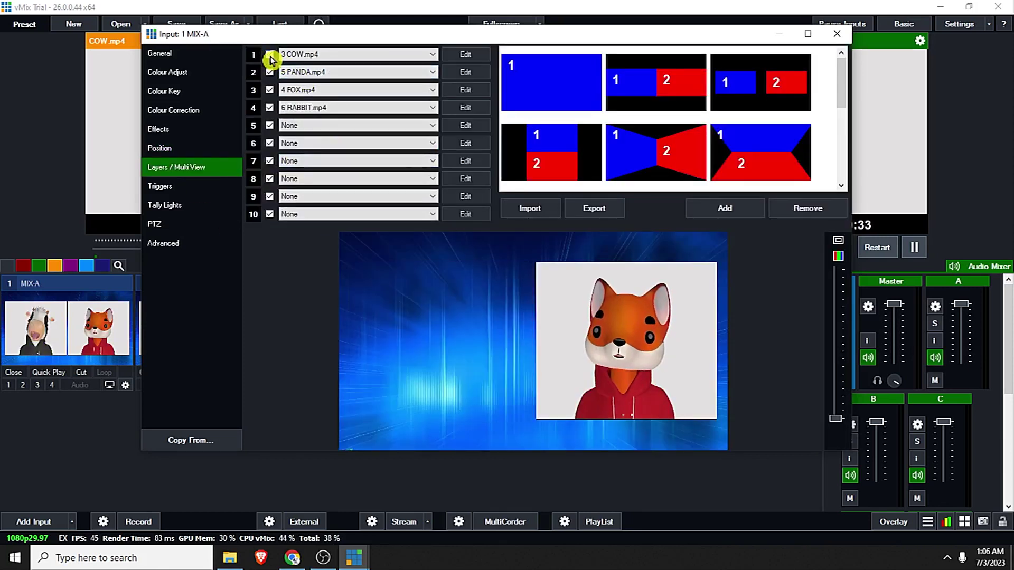
{"action": "left_click", "coordinate": [271, 57]}
{"action": "left_click", "coordinate": [270, 57]}
{"action": "left_click", "coordinate": [271, 57]}
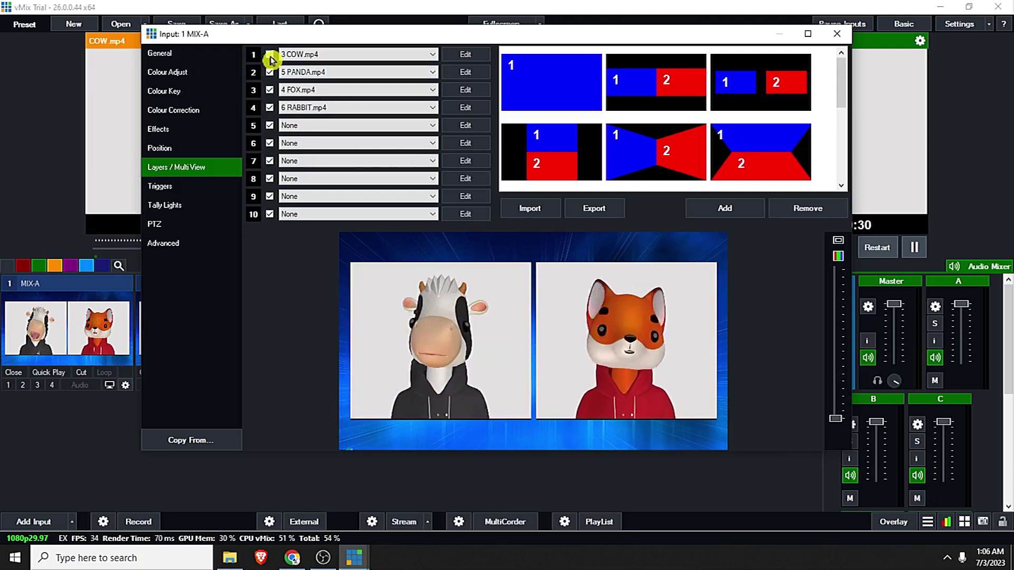
{"action": "left_click", "coordinate": [270, 94]}
{"action": "left_click", "coordinate": [270, 94]}
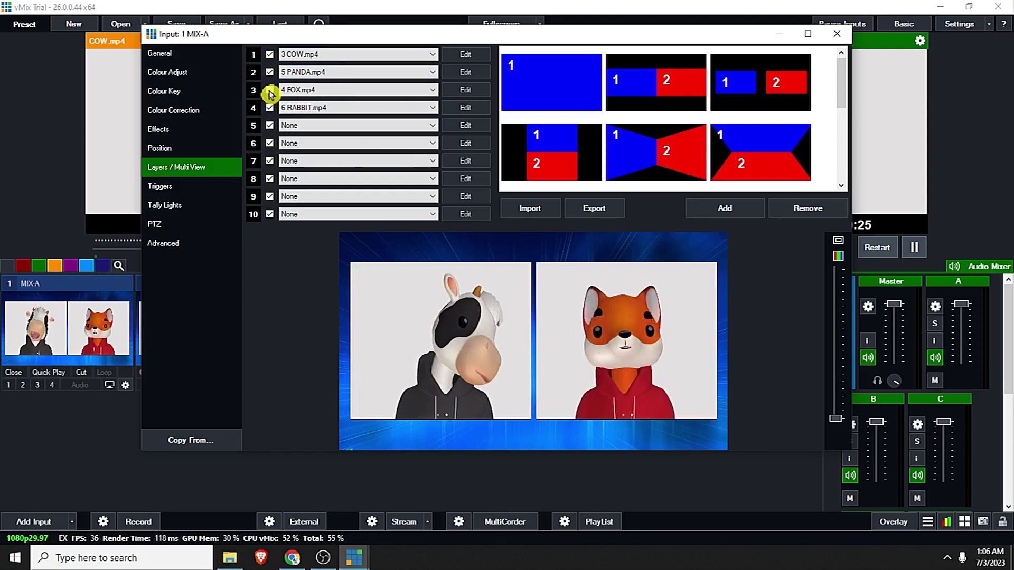
{"action": "left_click", "coordinate": [271, 94]}
{"action": "left_click", "coordinate": [271, 94]}
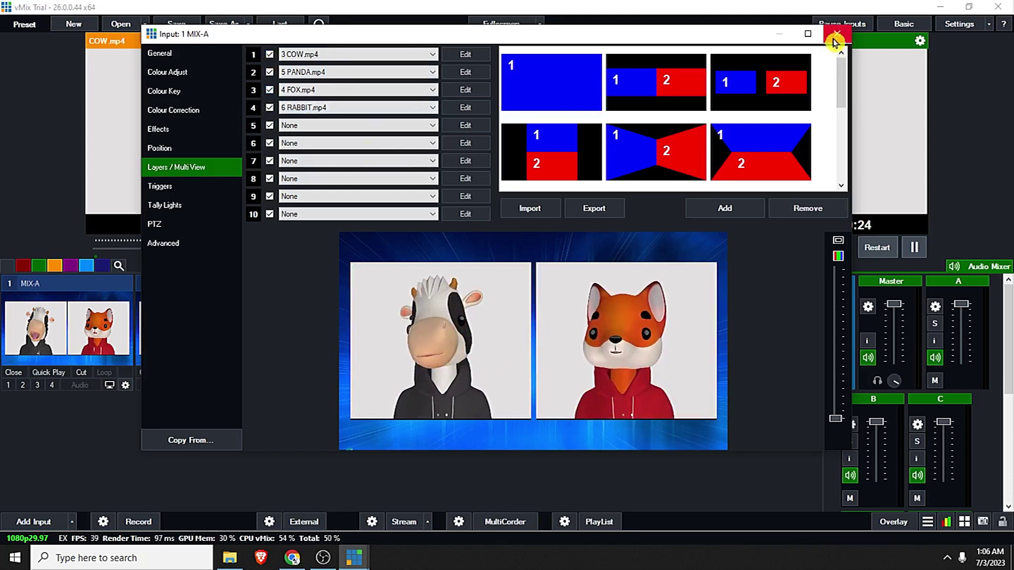
{"action": "left_click", "coordinate": [271, 57]}
{"action": "left_click", "coordinate": [271, 57]}
{"action": "left_click", "coordinate": [270, 57]}
{"action": "left_click", "coordinate": [271, 57]}
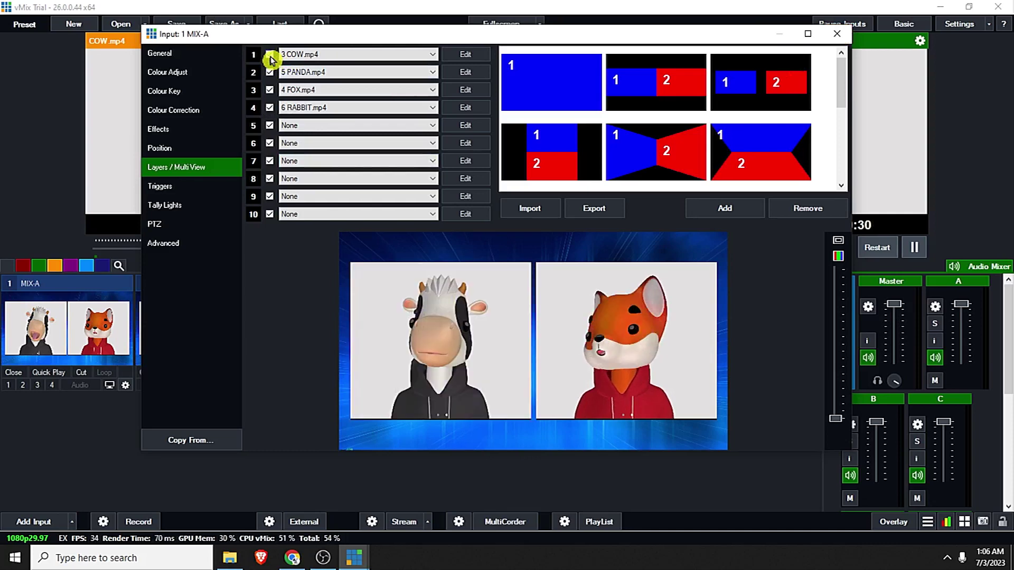
{"action": "left_click", "coordinate": [836, 40]}
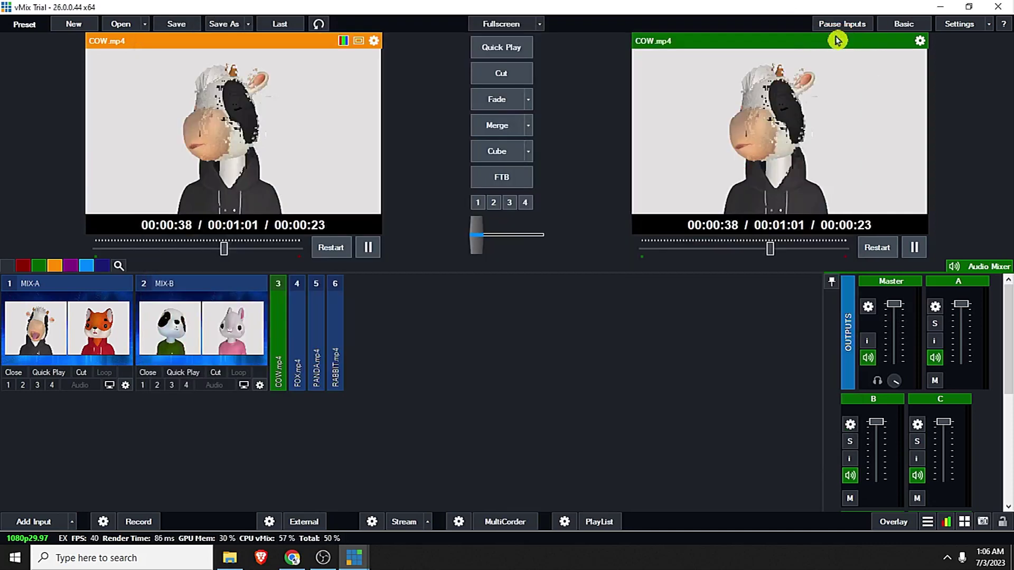
In MIX-B, shrink the COW layer to 0.48625 zoom and move it left off-frame.
{"action": "left_click", "coordinate": [260, 385]}
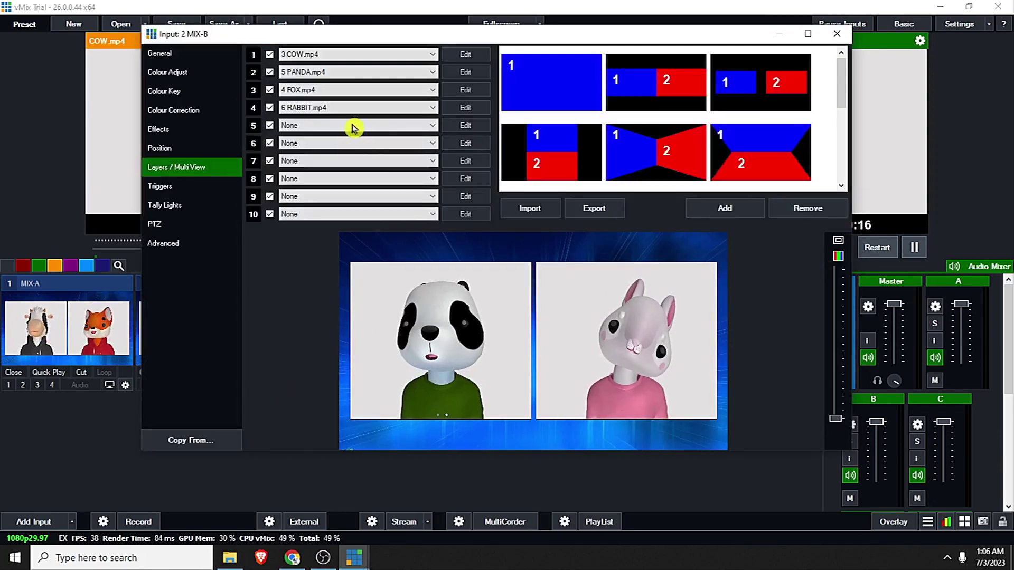
{"action": "left_click_drag", "start_coordinate": [365, 33], "coordinate": [391, 37]}
{"action": "left_click", "coordinate": [112, 326]}
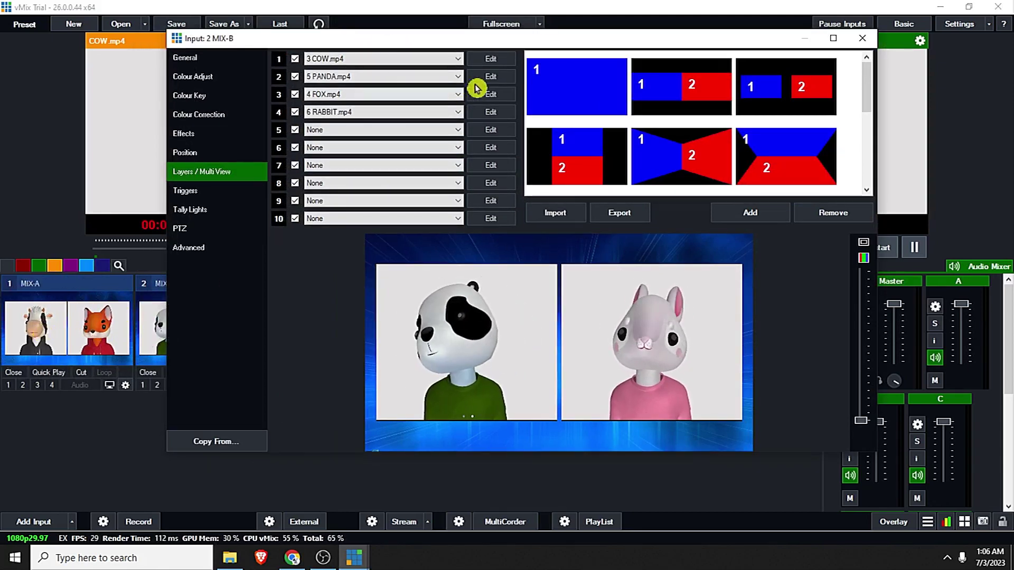
{"action": "left_click", "coordinate": [309, 58]}
{"action": "left_click", "coordinate": [493, 58]}
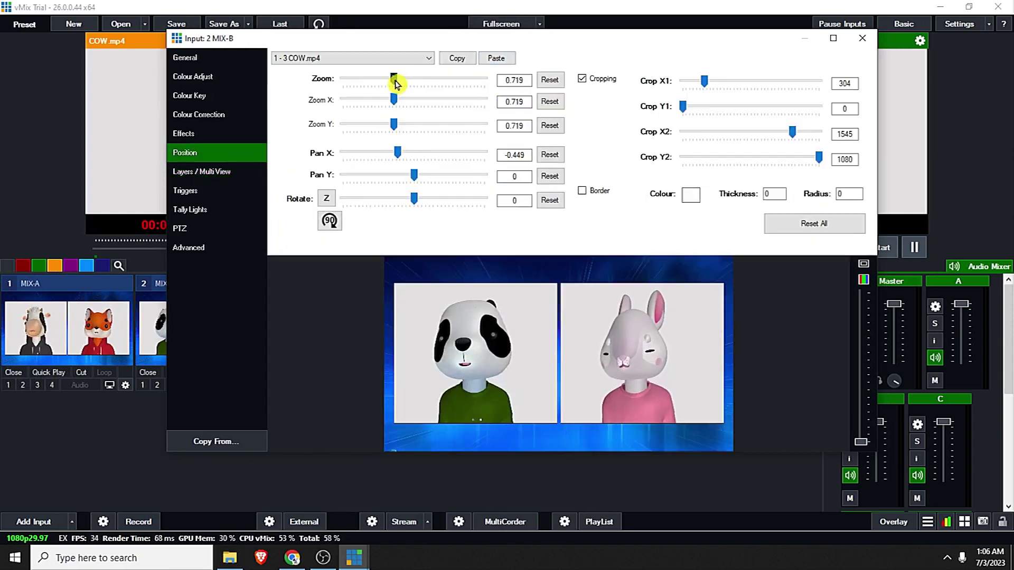
{"action": "left_click_drag", "start_coordinate": [393, 83], "coordinate": [378, 84]}
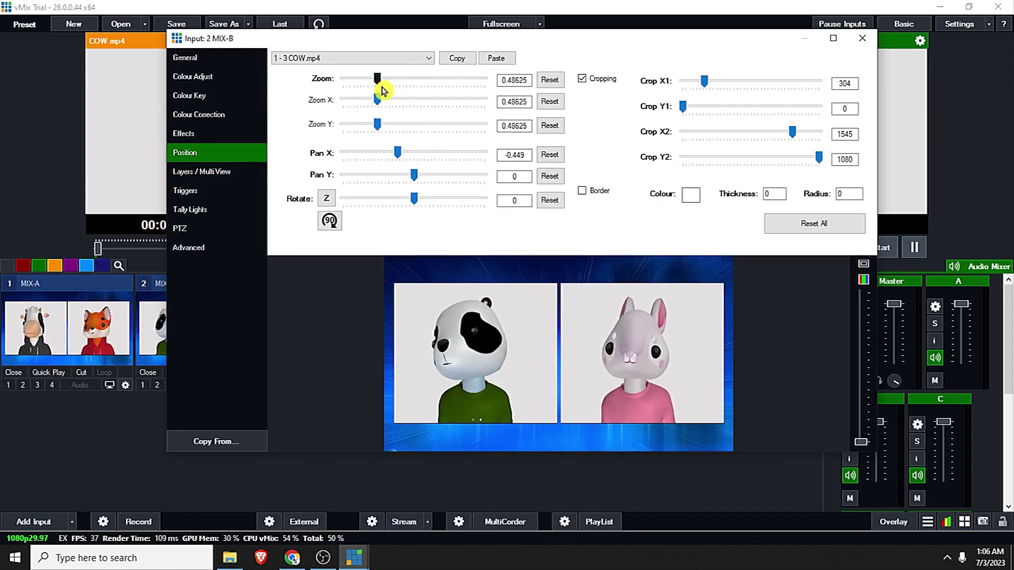
{"action": "left_click_drag", "start_coordinate": [399, 157], "coordinate": [359, 165]}
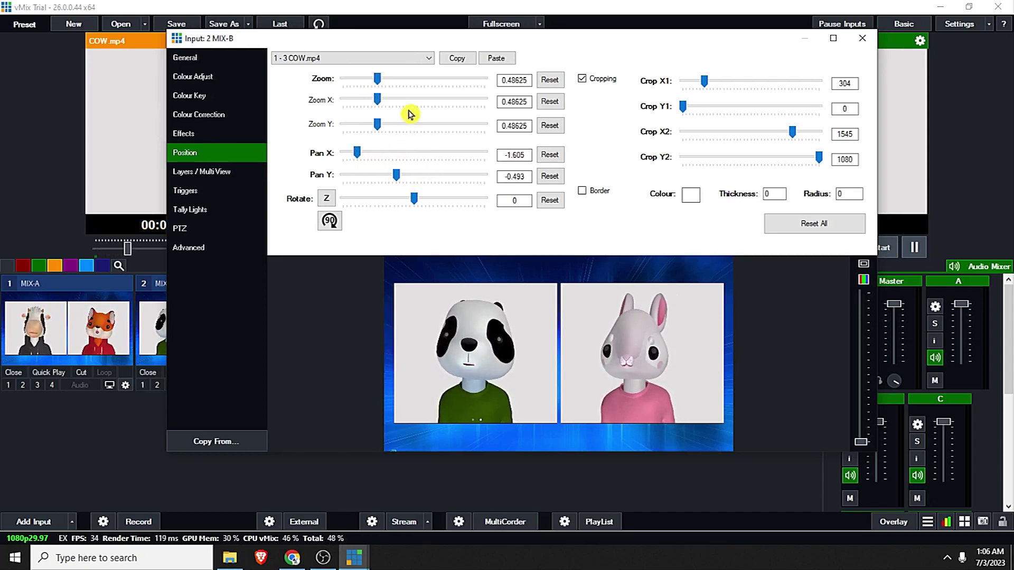
Shrink MIX-B's FOX layer to 0.45925 zoom, push it off the right edge, and close the settings.
{"action": "left_click", "coordinate": [390, 62]}
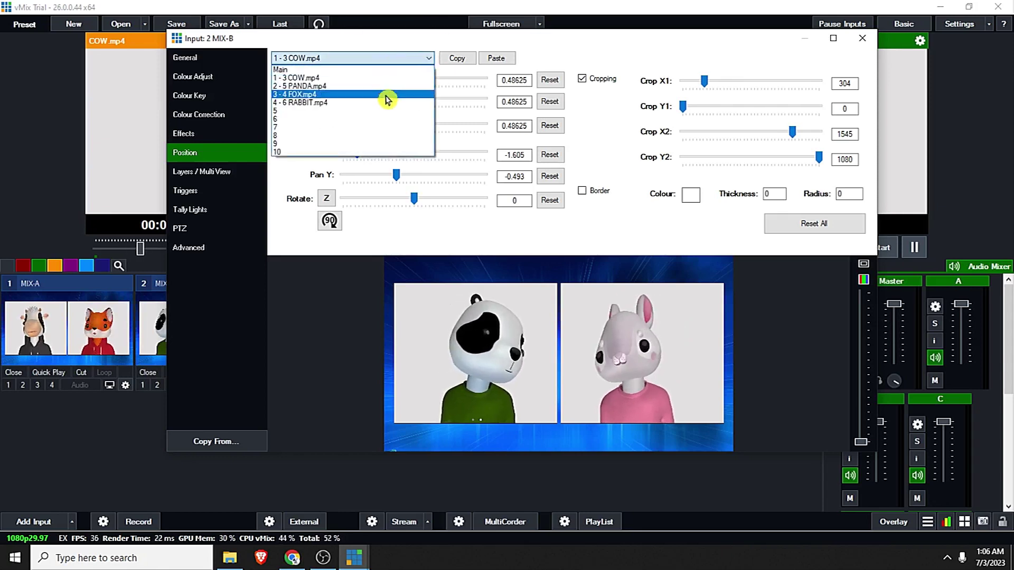
{"action": "key", "text": "Down"}
{"action": "key", "text": "Down"}
{"action": "key", "text": "Down"}
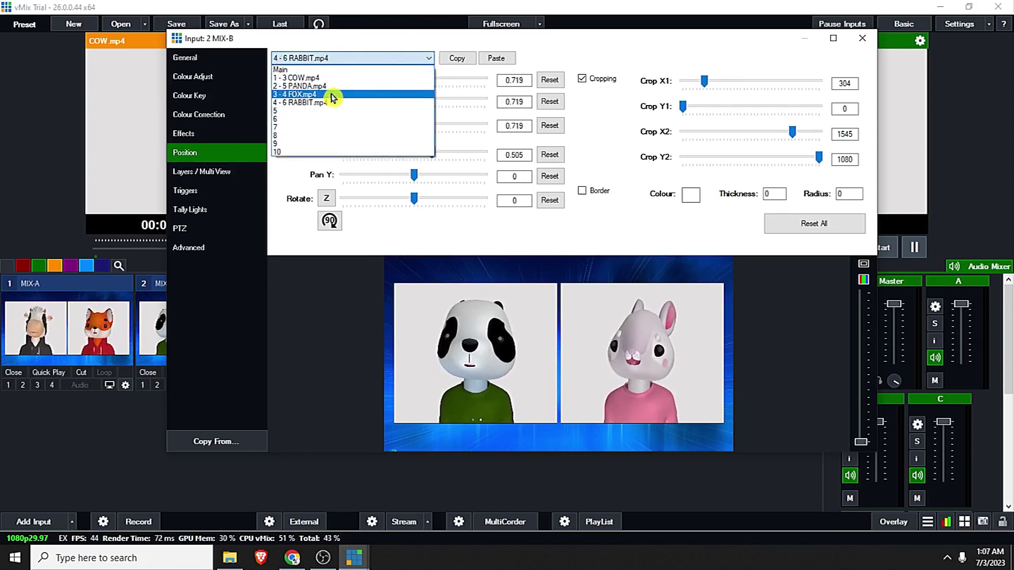
{"action": "left_click", "coordinate": [333, 95]}
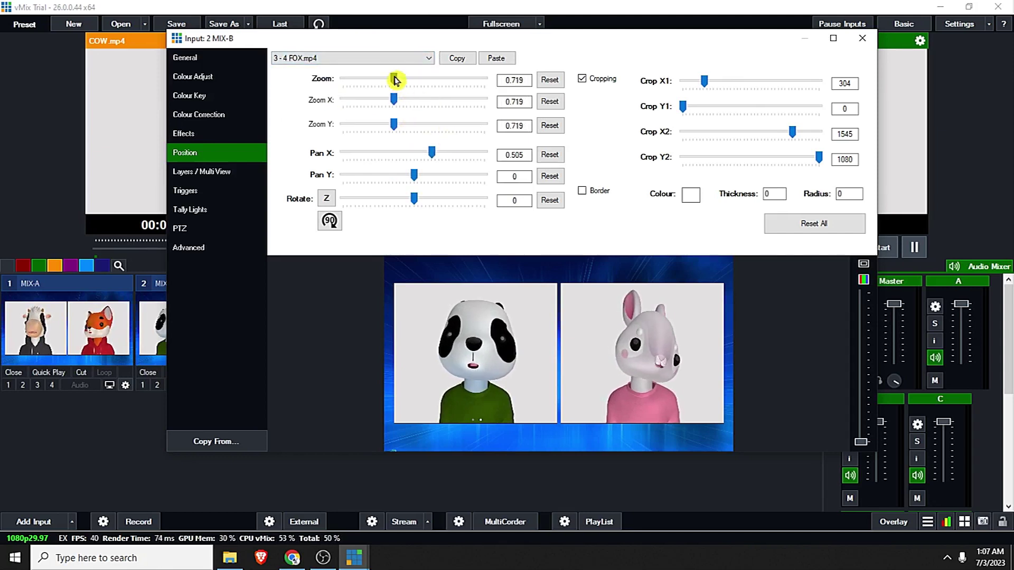
{"action": "left_click_drag", "start_coordinate": [384, 81], "coordinate": [381, 84]}
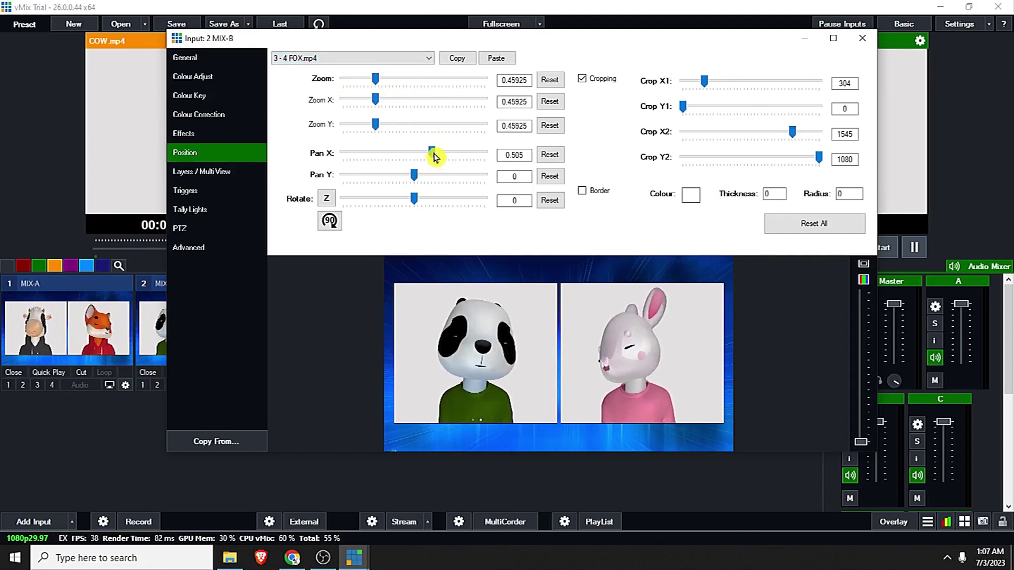
{"action": "left_click_drag", "start_coordinate": [430, 154], "coordinate": [467, 153]}
{"action": "left_click_drag", "start_coordinate": [415, 176], "coordinate": [435, 175]}
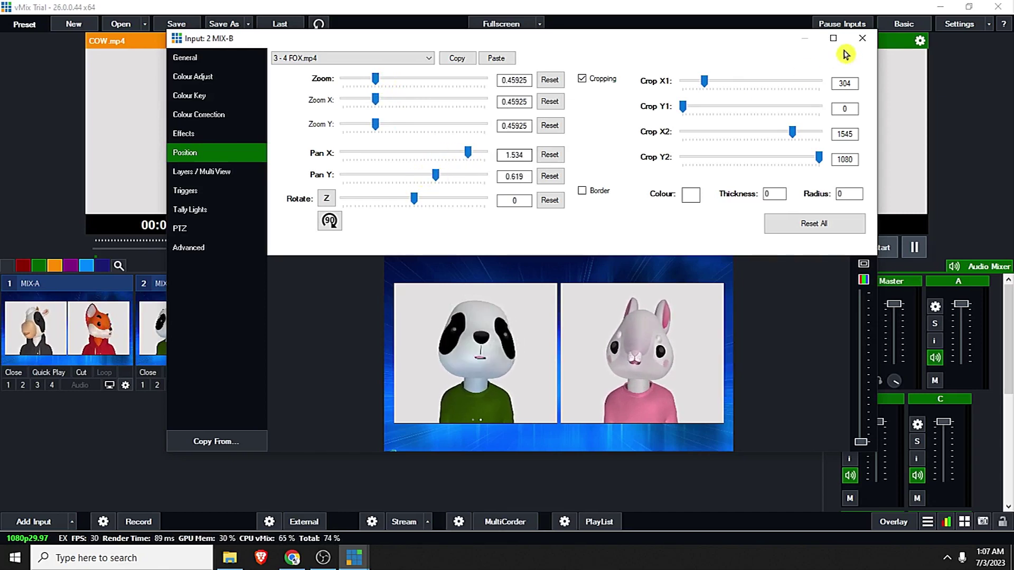
{"action": "left_click", "coordinate": [862, 38]}
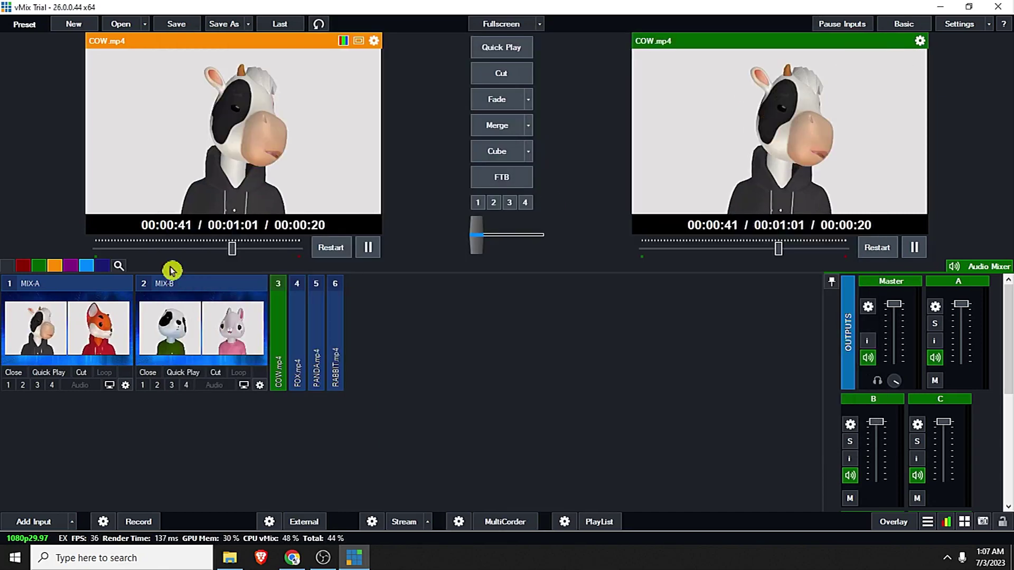
Merge MIX-A on air, then swap between MIX-A and MIX-B with repeated Merge transitions.
{"action": "left_click", "coordinate": [72, 323]}
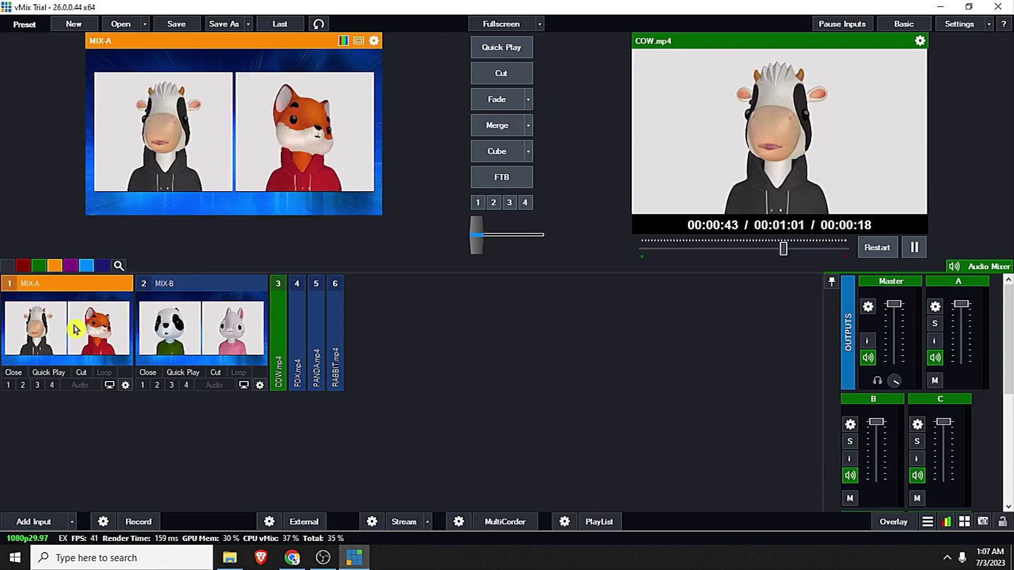
{"action": "left_click", "coordinate": [509, 130]}
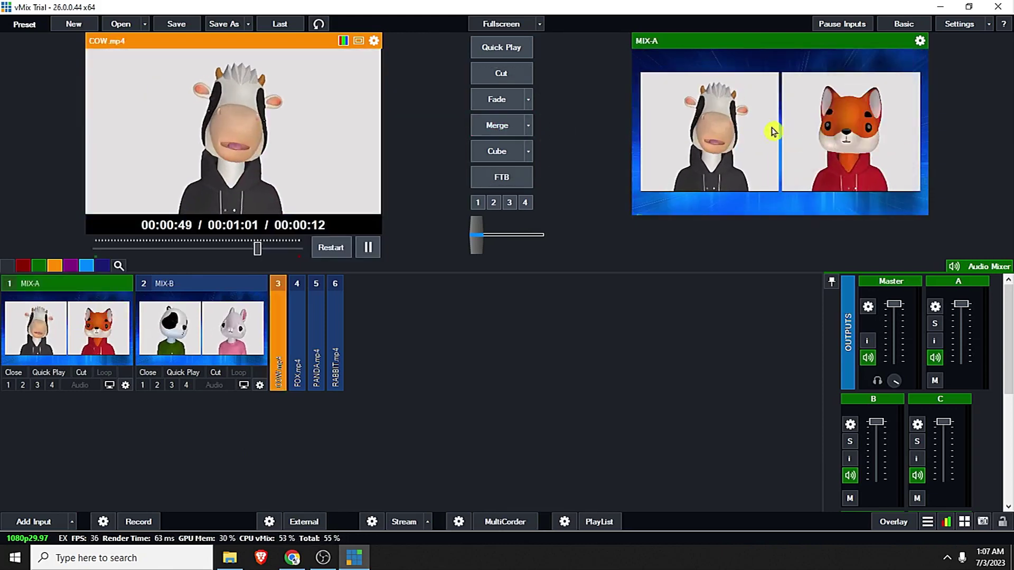
{"action": "left_click", "coordinate": [227, 328]}
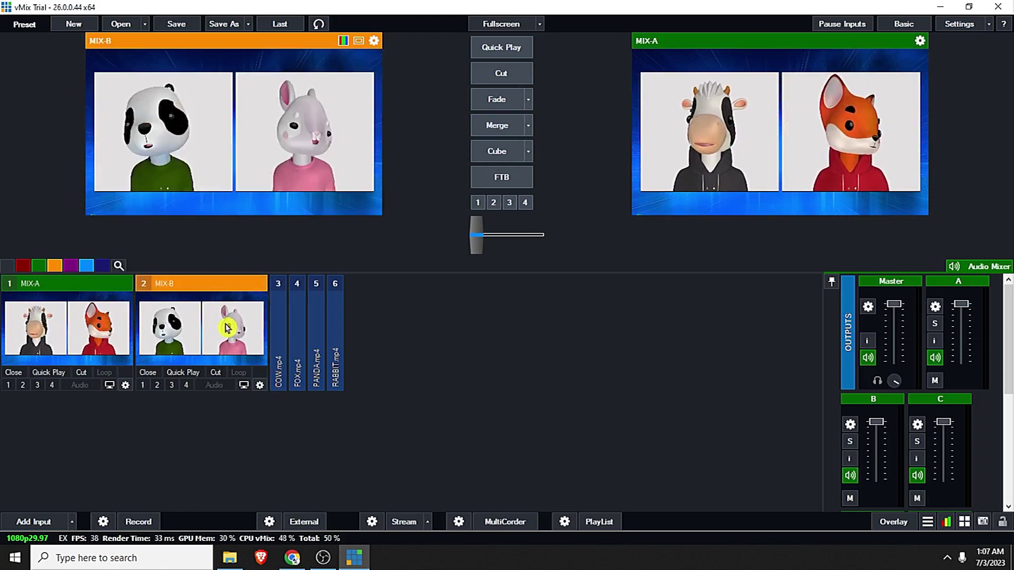
{"action": "left_click", "coordinate": [501, 128]}
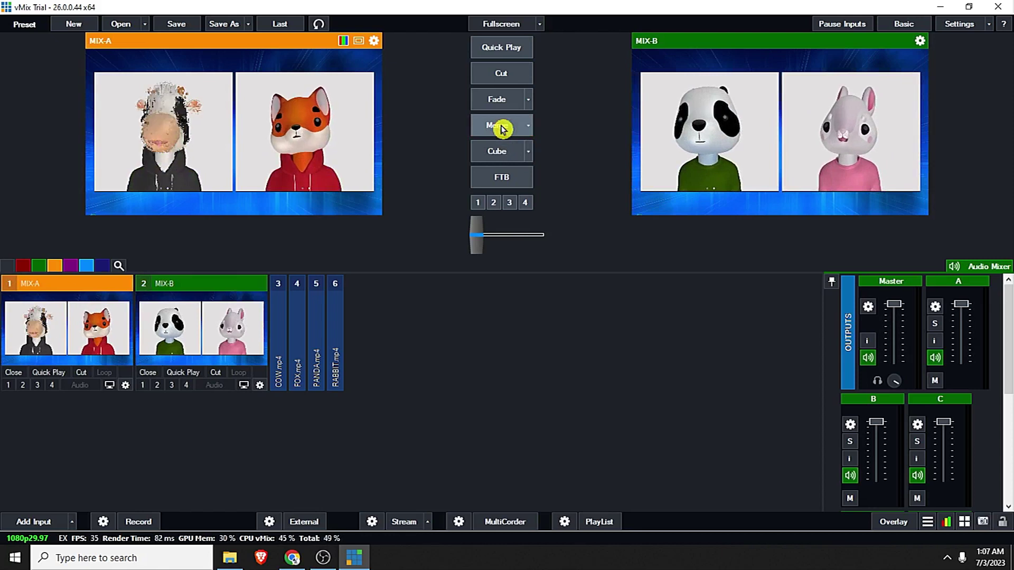
{"action": "left_click", "coordinate": [502, 128]}
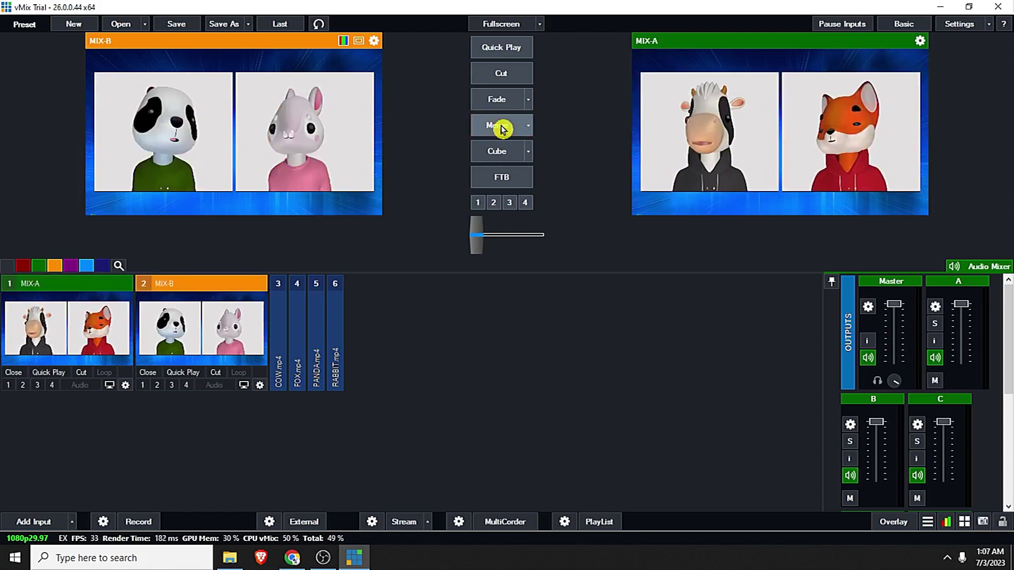
{"action": "left_click", "coordinate": [501, 128]}
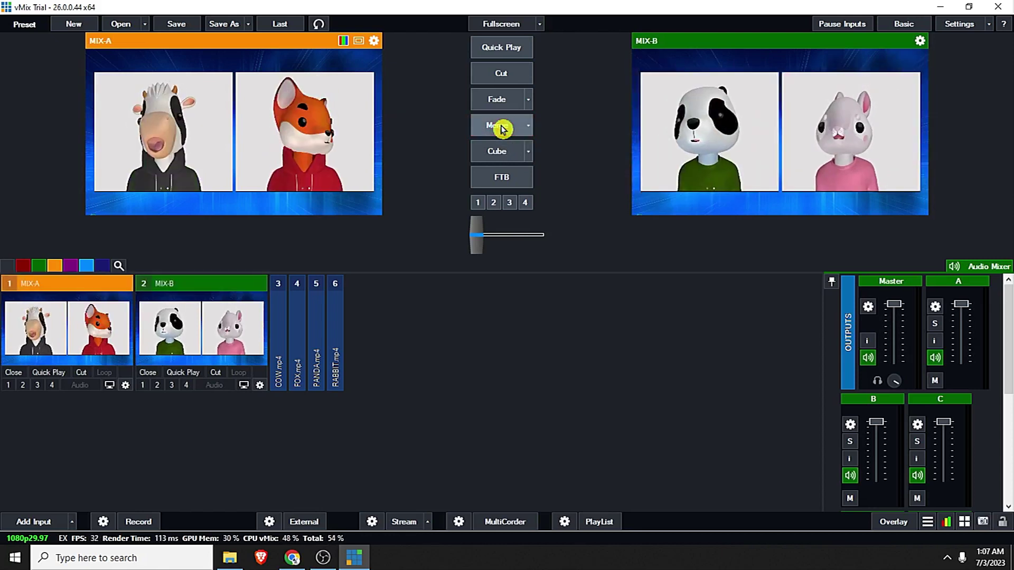
{"action": "left_click", "coordinate": [502, 129]}
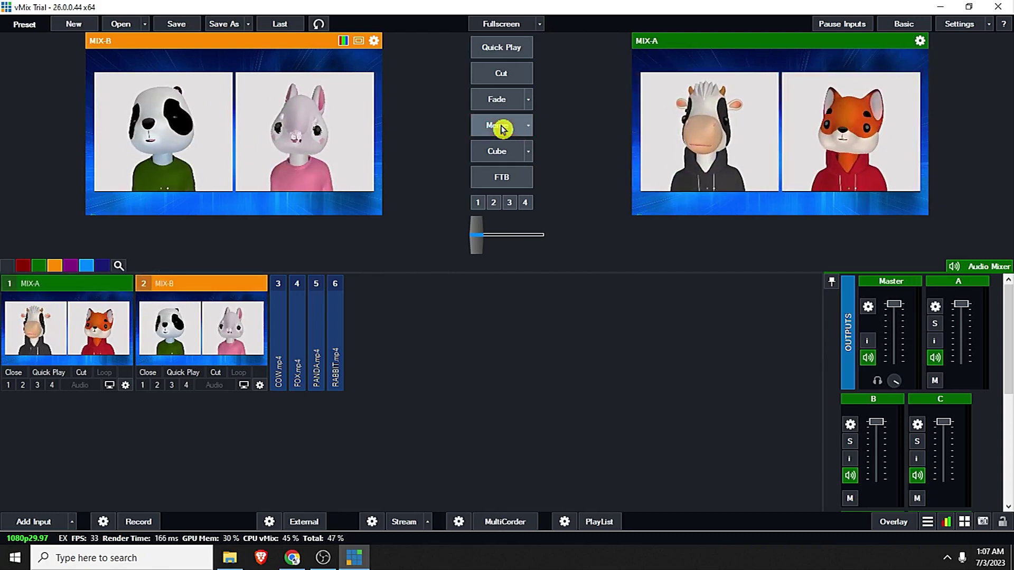
{"action": "left_click", "coordinate": [502, 129]}
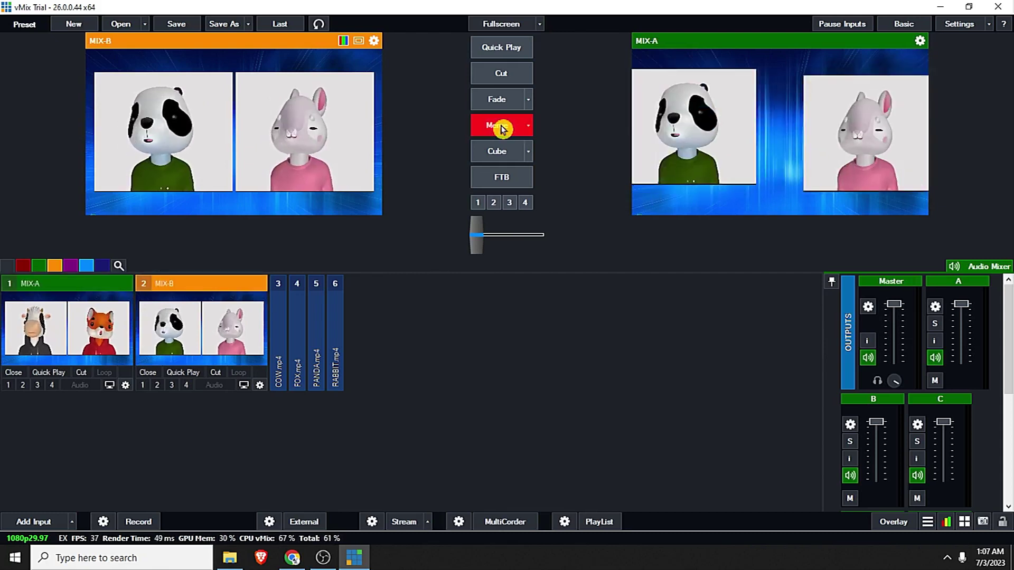
{"action": "left_click", "coordinate": [499, 129]}
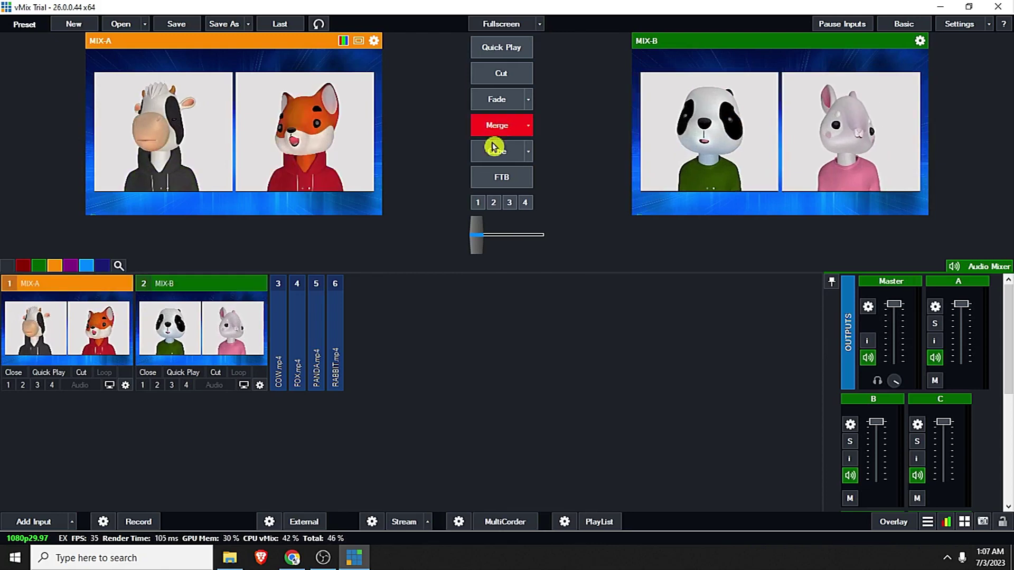
Merge the PANDA clip onto the output, then merge MIX-A back on air.
{"action": "left_click", "coordinate": [314, 324]}
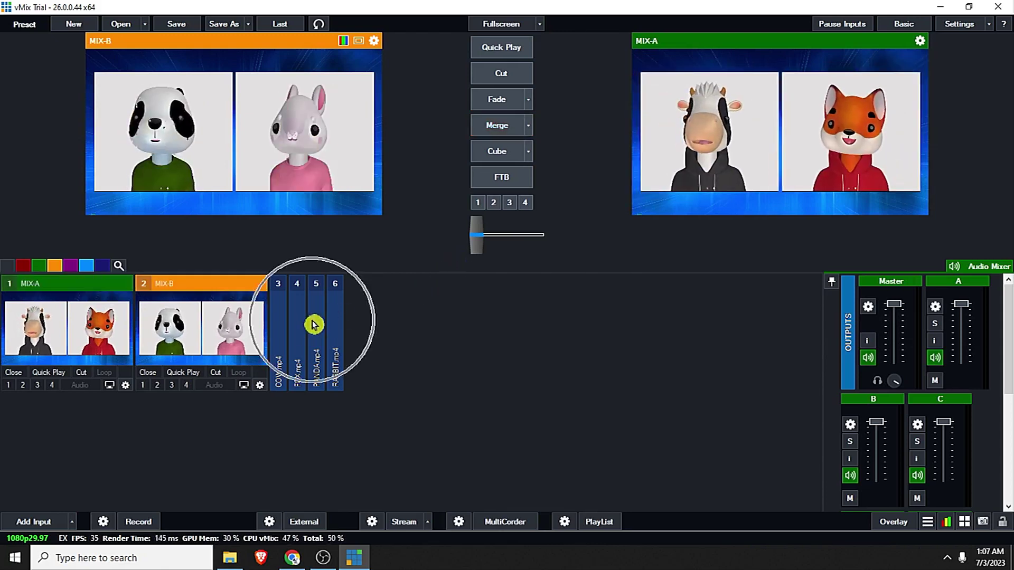
{"action": "left_click", "coordinate": [502, 130]}
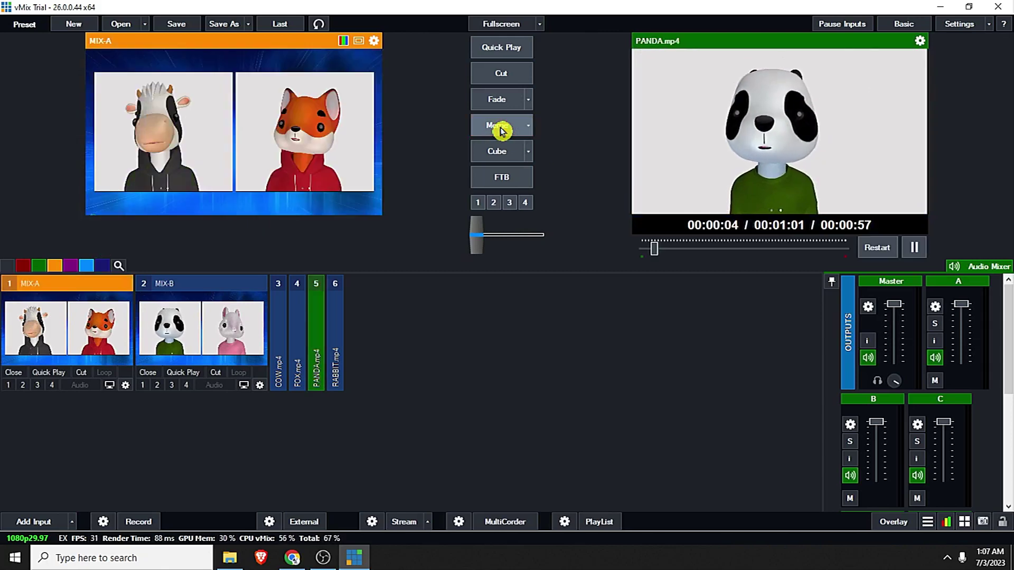
{"action": "left_click", "coordinate": [501, 130]}
{"action": "left_click", "coordinate": [206, 322]}
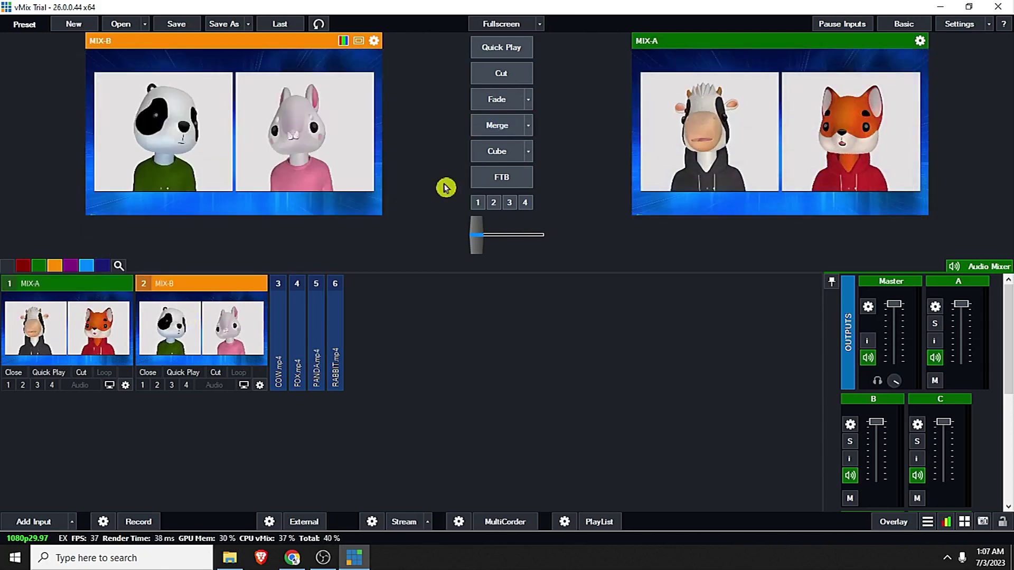
{"action": "left_click", "coordinate": [495, 127]}
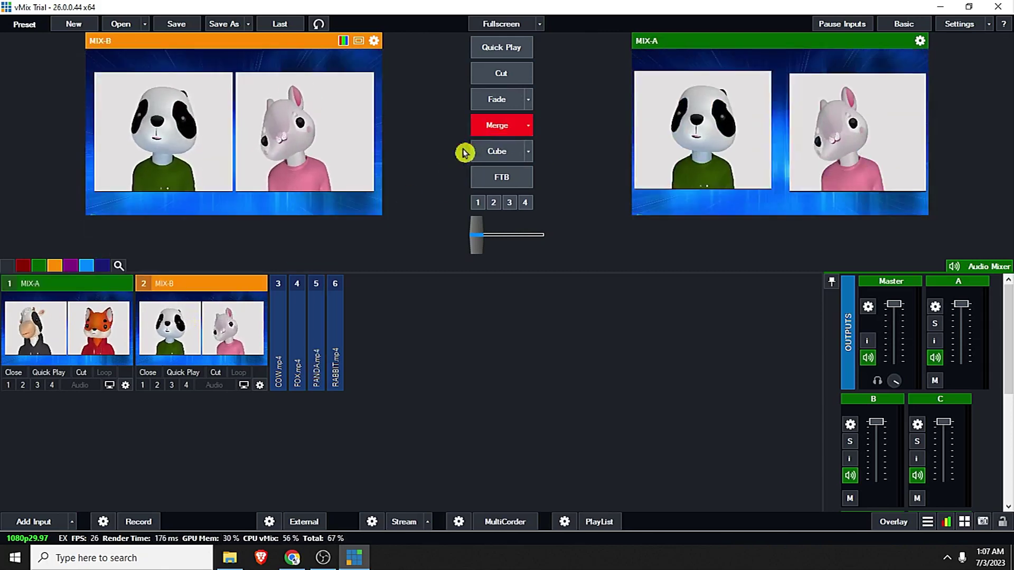
{"action": "left_click", "coordinate": [497, 126]}
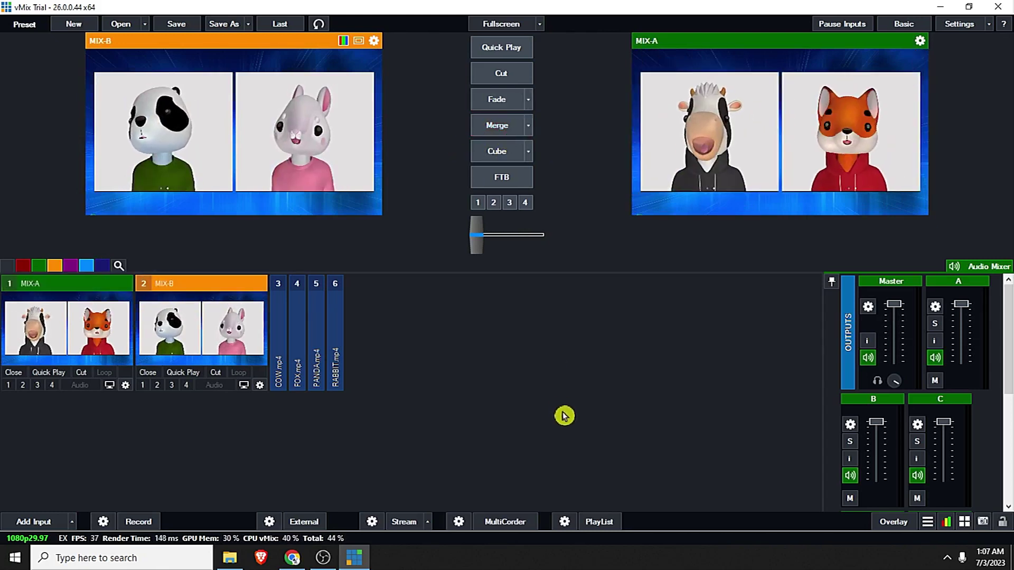